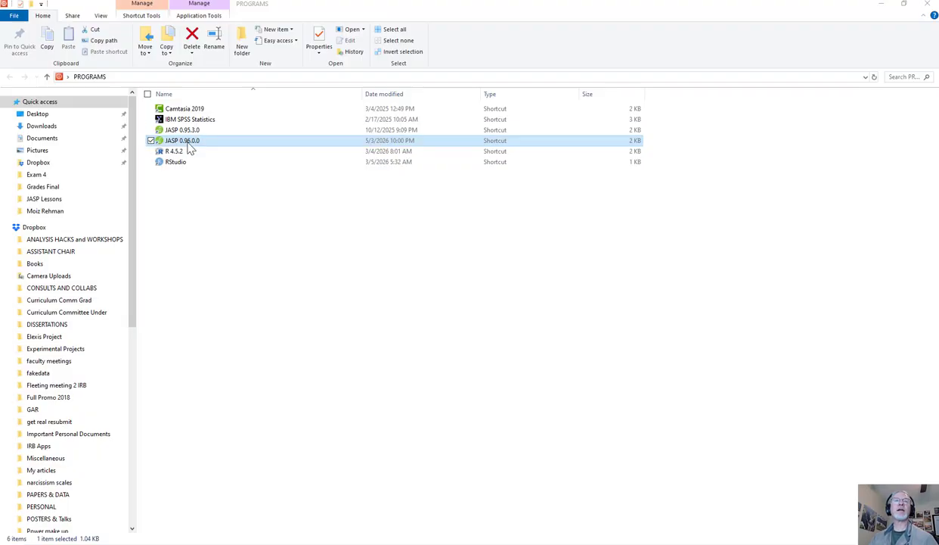
Launch JASP 0.96.0.0 from the PROGRAMS folder and maximize its window
double_click(189, 146)
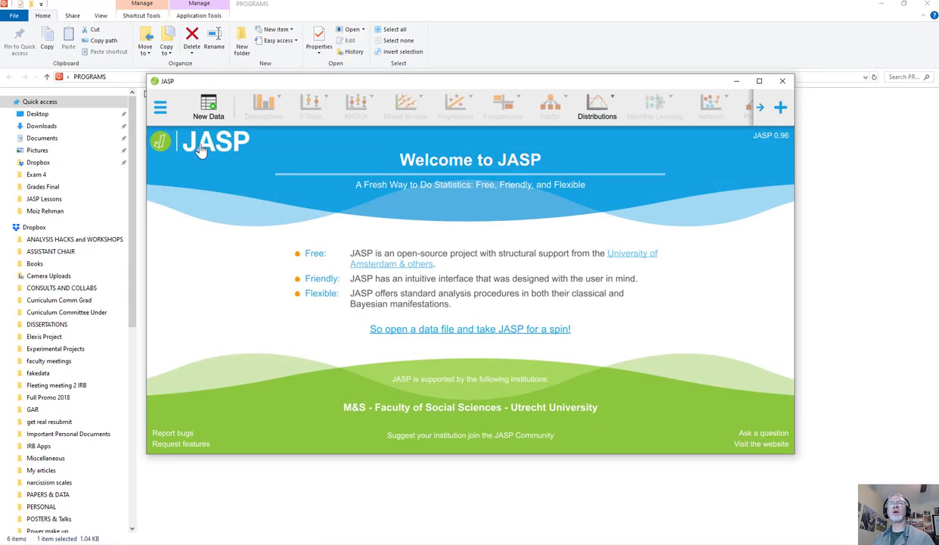
click(760, 82)
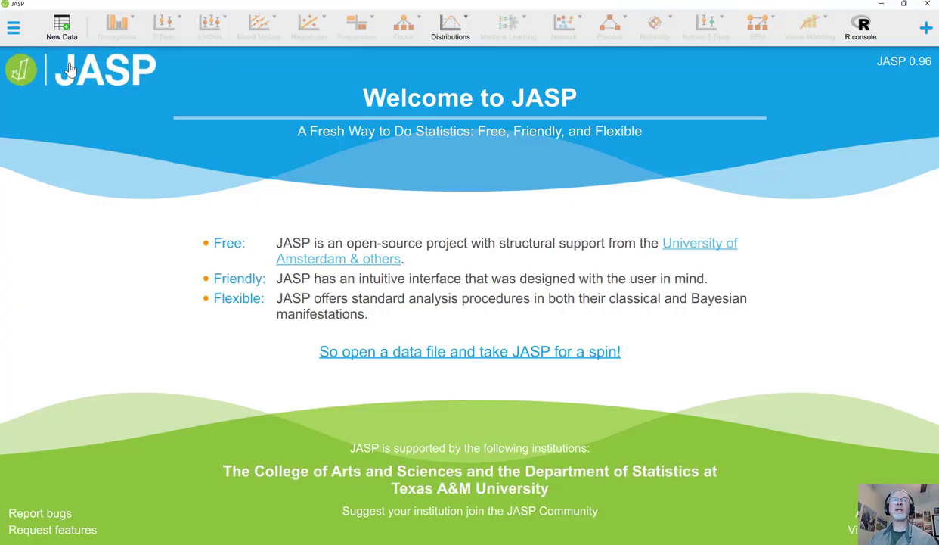
Examine the list of available modules to see which ones are enabled, and close it again
click(926, 30)
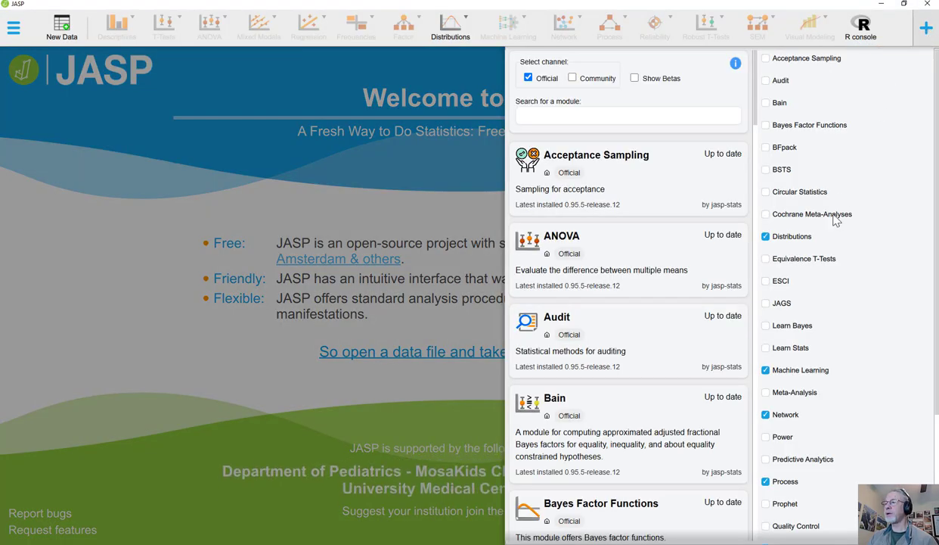
scroll(813, 401, down, 2)
scroll(825, 414, down, 3)
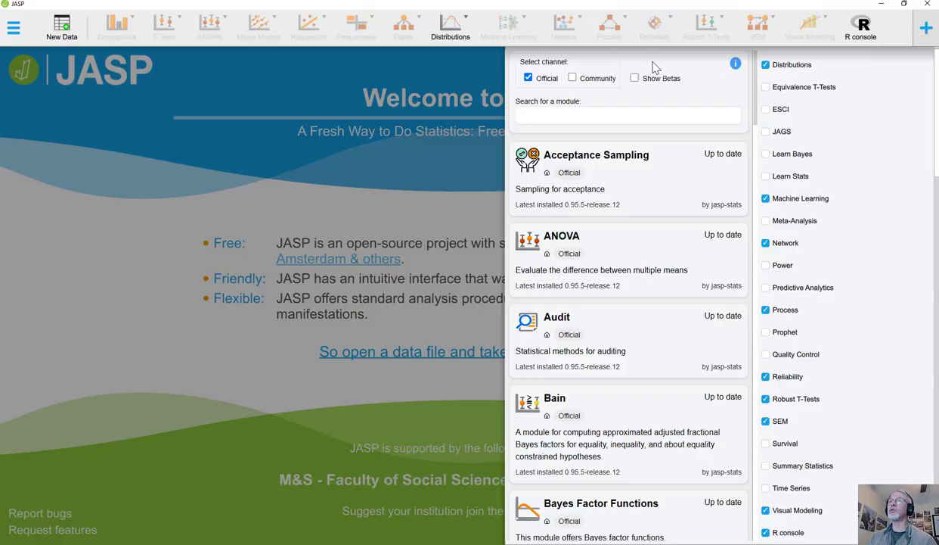
click(926, 27)
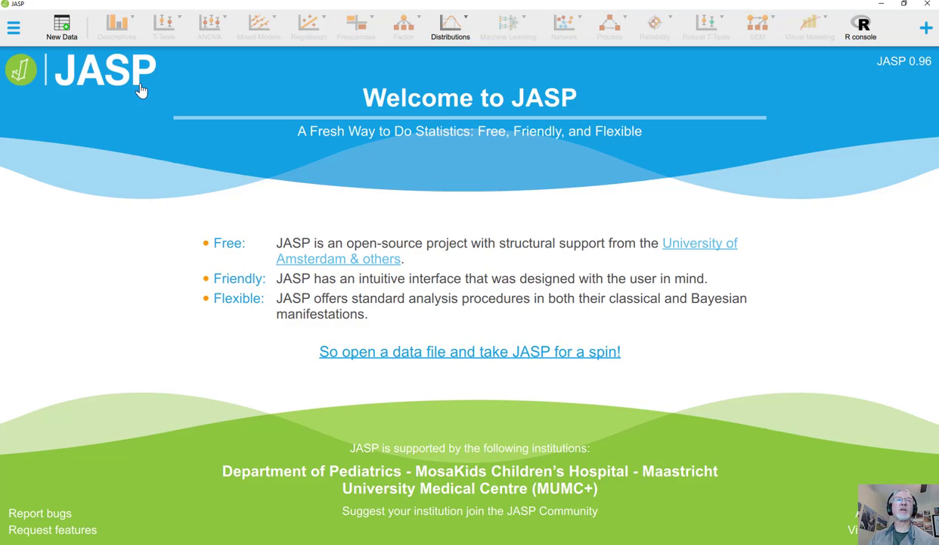
Create a new empty dataset and enter the values 1 through 8 down the first column, rows 1 to 8
click(64, 34)
double_click(44, 70)
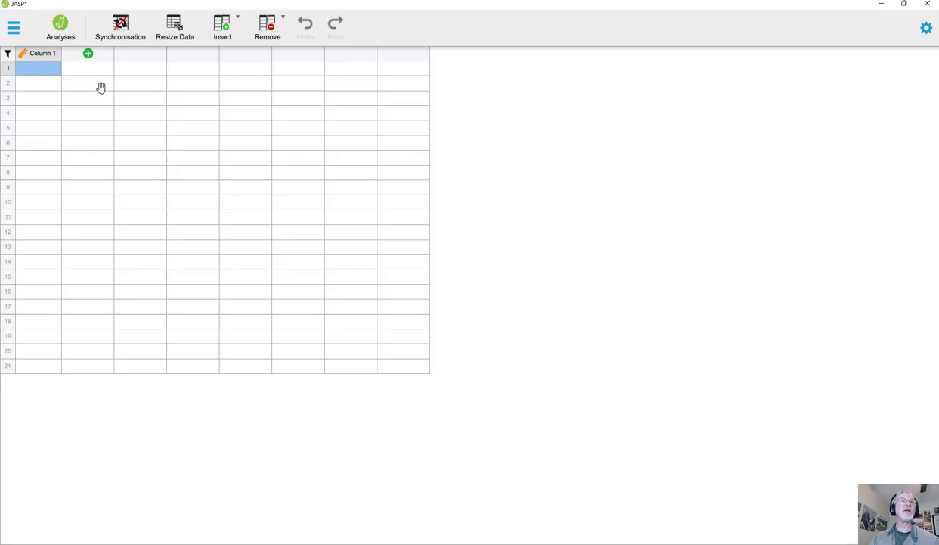
text(1)
key(Return)
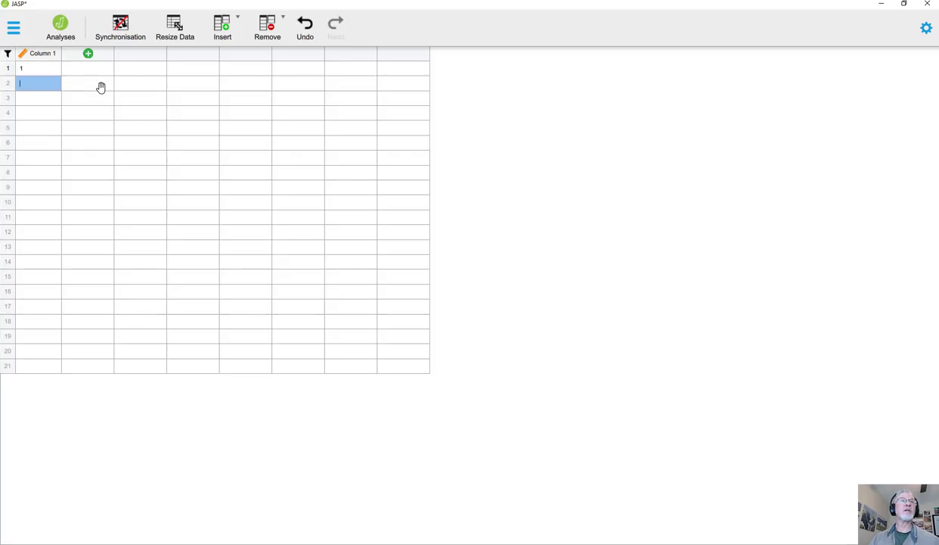
text(2)
key(Return)
text(3)
key(Return)
text(4)
key(Return)
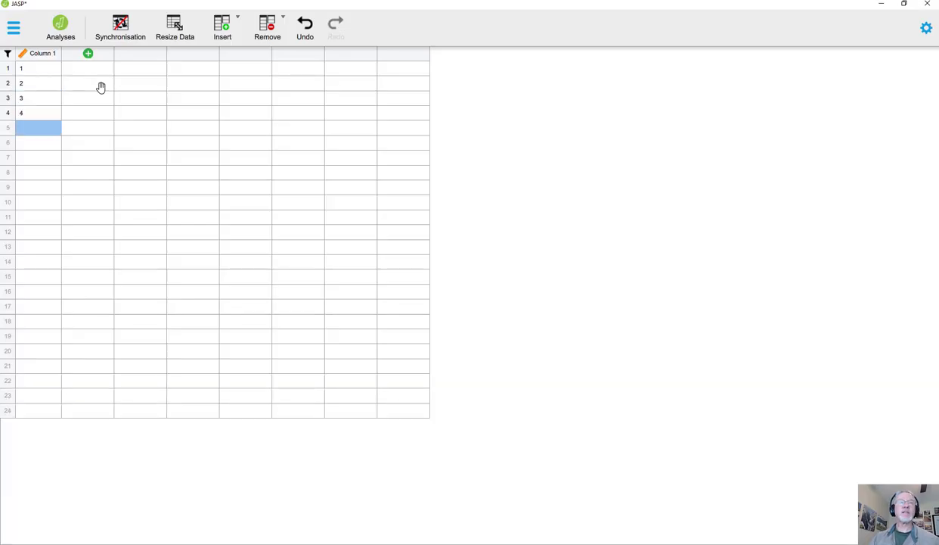
text(5)
key(Return)
text(6)
key(Return)
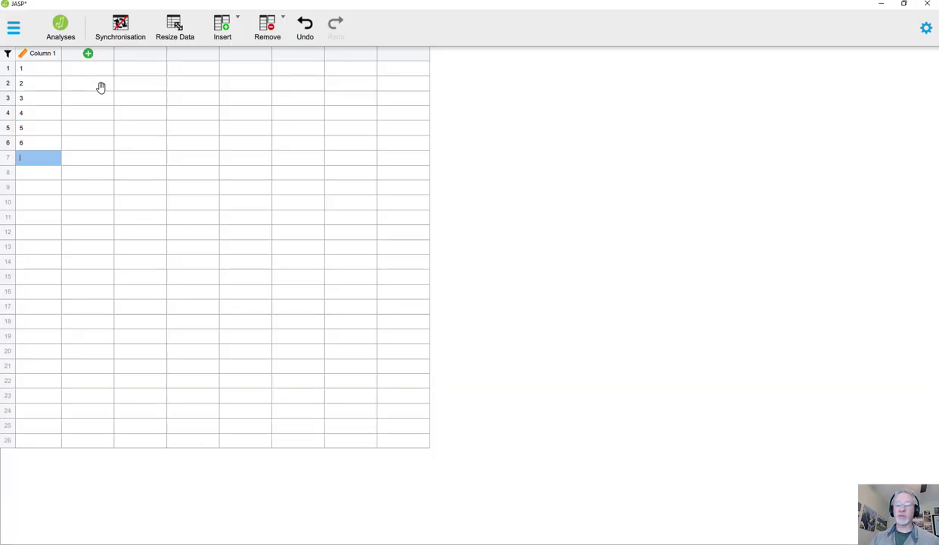
key(Return)
key(Return)
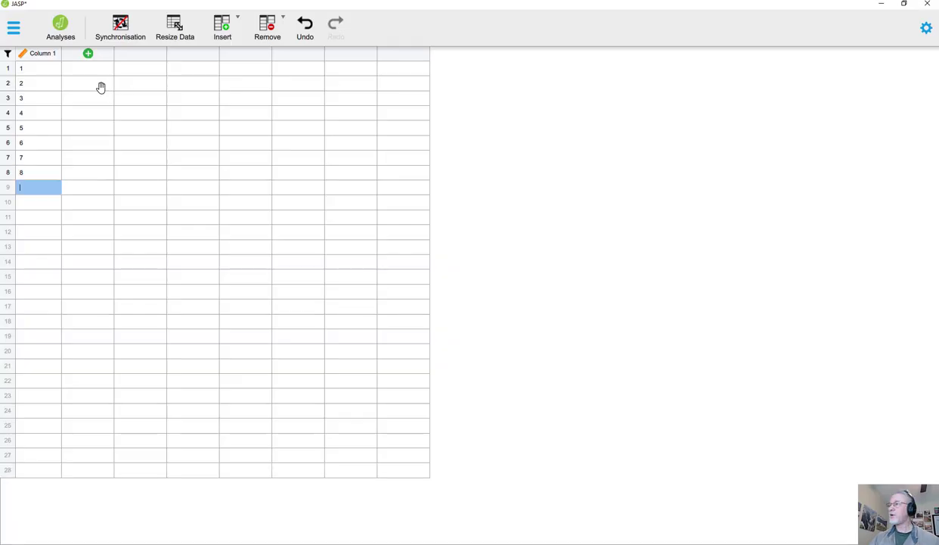
Enter the values 3 through 10 down the second column, rows 1 to 8
key(Up)
key(Up)
key(Up)
key(Up)
key(Up)
key(Up)
key(Up)
key(Up)
key(Right)
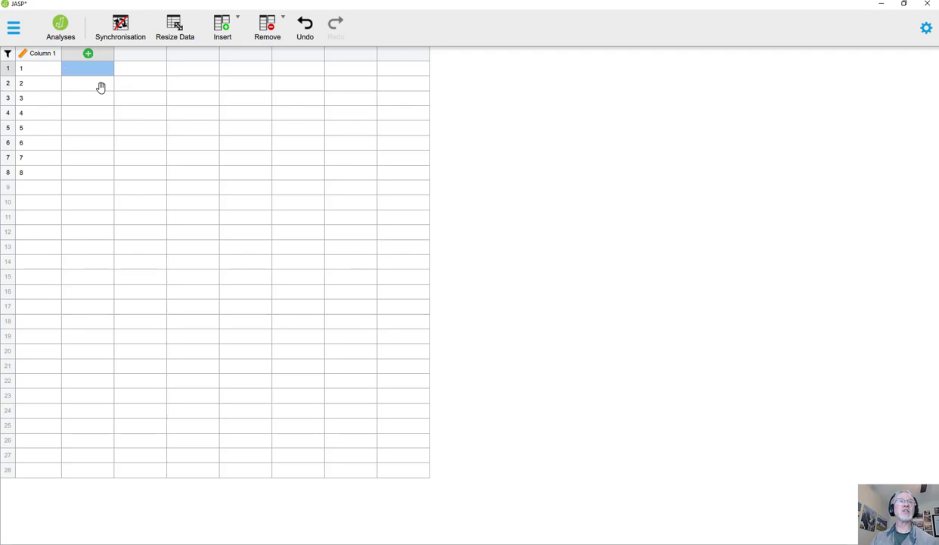
text(3)
key(Return)
text(4)
key(Return)
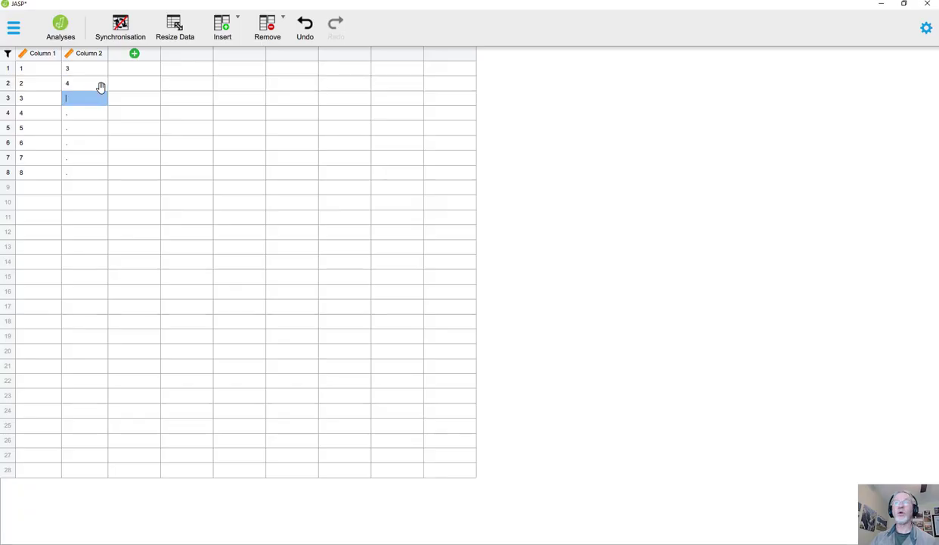
text(5)
key(Return)
text(6)
key(Return)
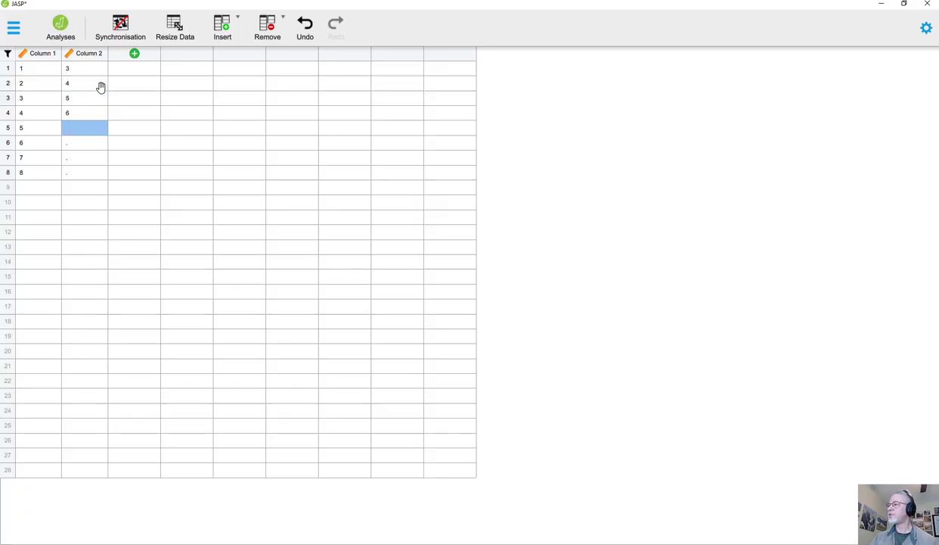
text(7)
key(Return)
text(8)
key(Return)
text(9)
key(Return)
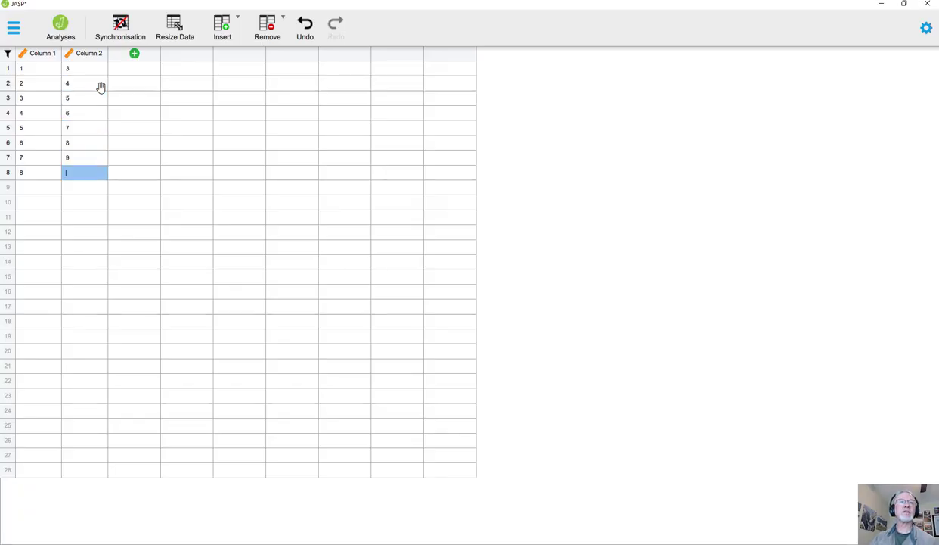
text(10)
key(Return)
Enter the values 36, 42, 41, 44, 49, 50, 48 and 58 down the third column, rows 1 to 8
key(Up)
key(Up)
key(Up)
key(Up)
key(Up)
key(Up)
key(Up)
key(Up)
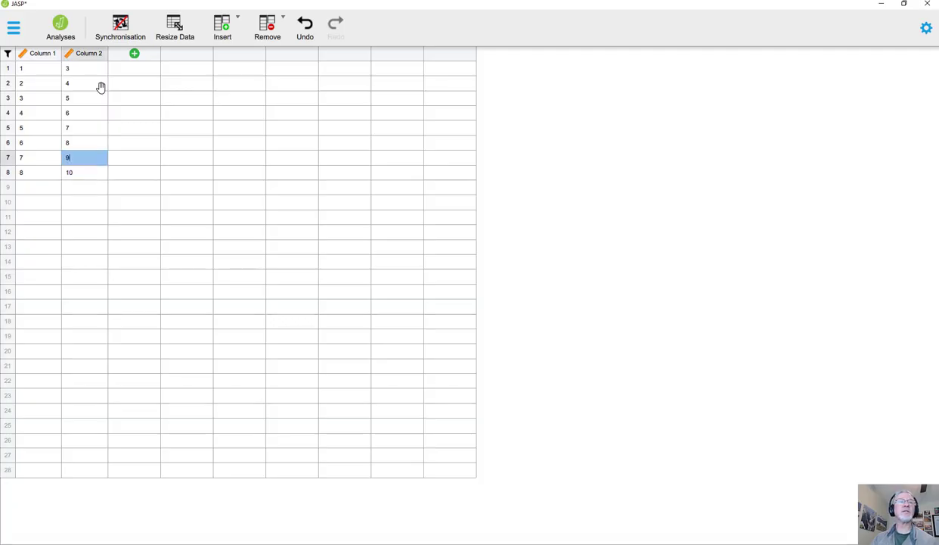
key(Right)
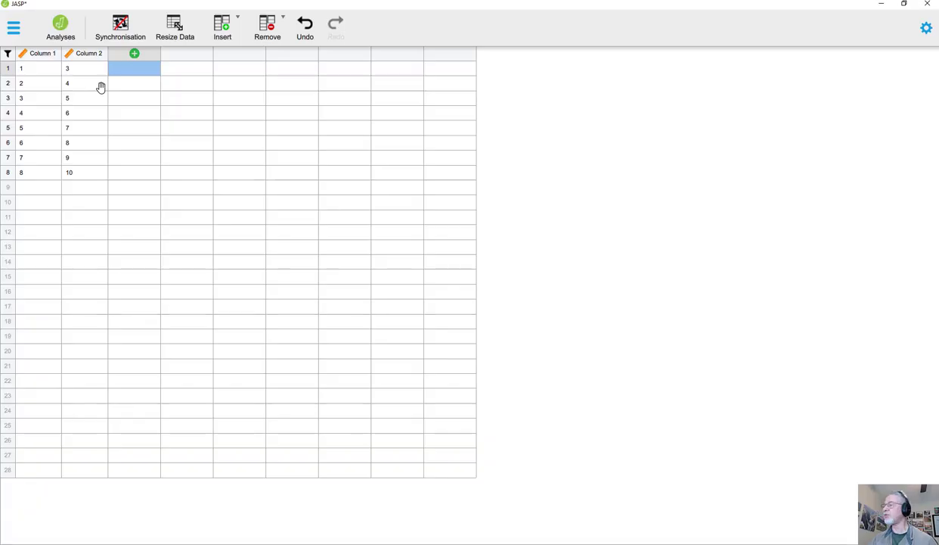
key(Return)
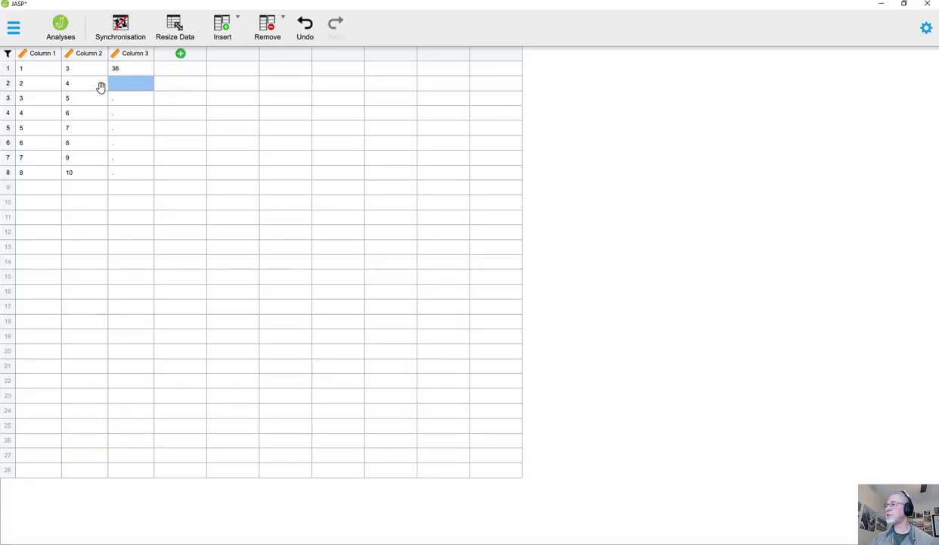
text(42)
key(Return)
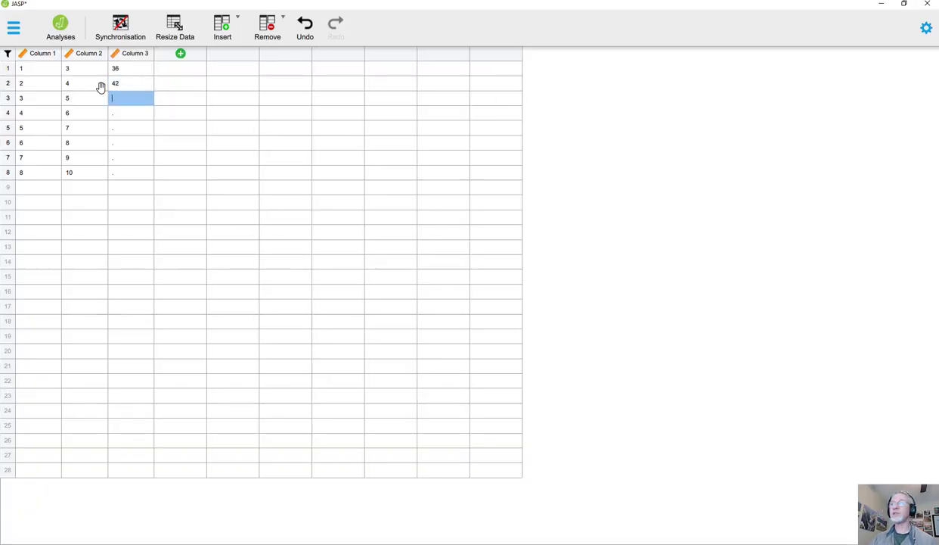
text(41)
key(Return)
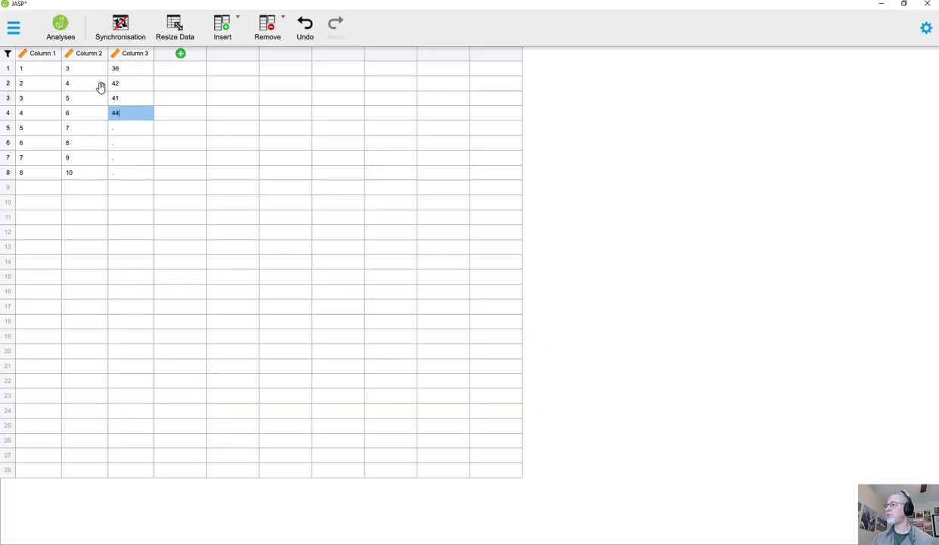
text(44)
key(Return)
key(Return)
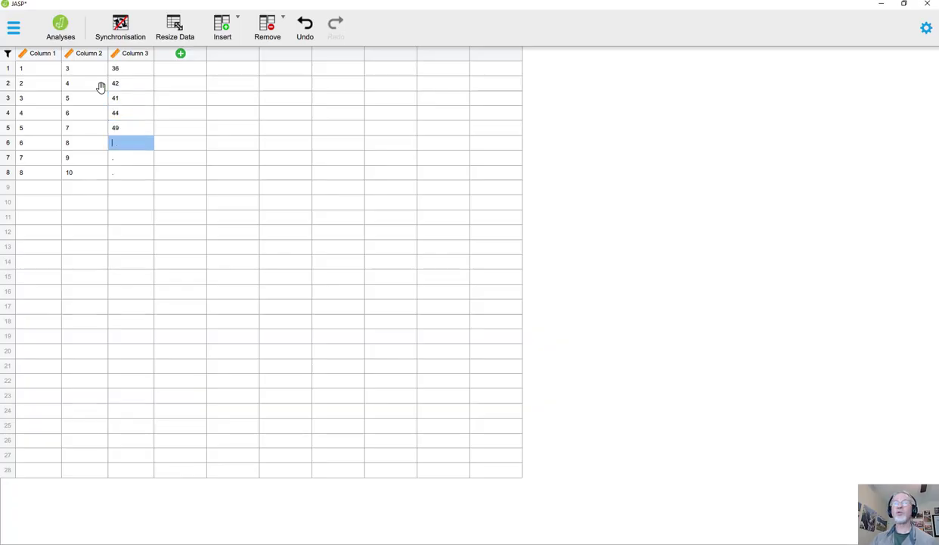
text(50)
key(Return)
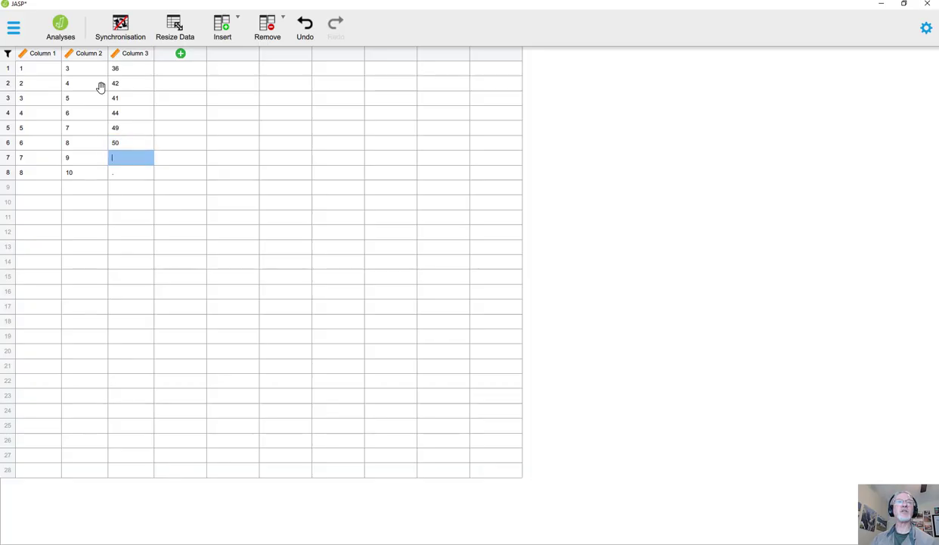
key(Return)
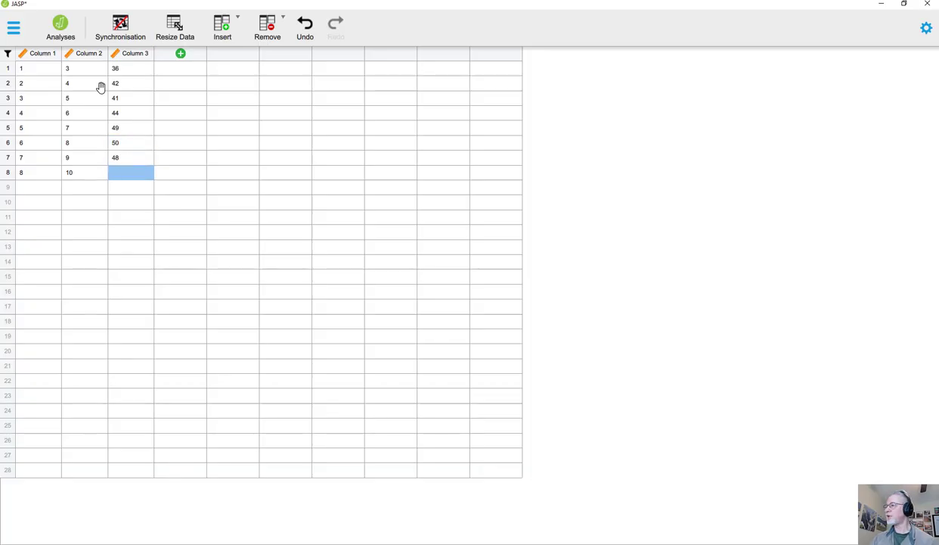
text(58)
key(Return)
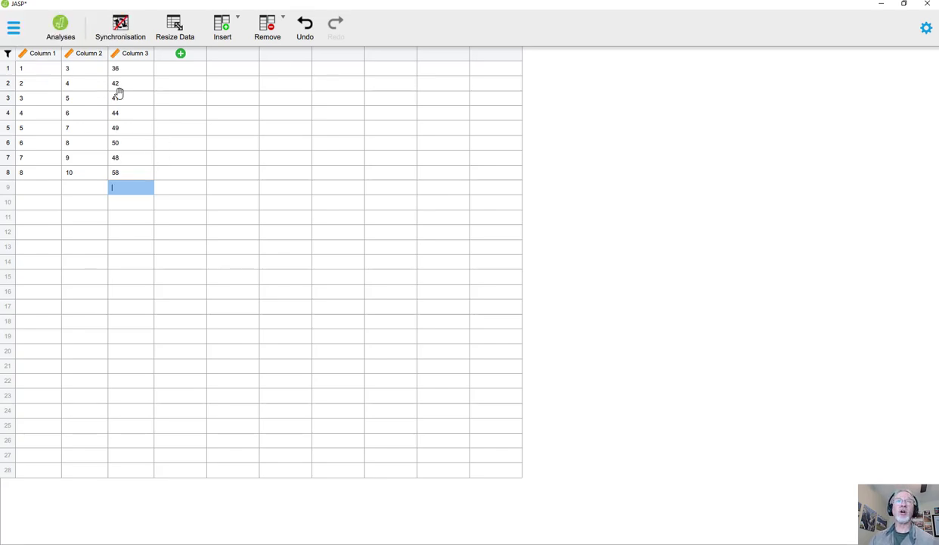
Rename the first column as ID in its variable settings
double_click(46, 61)
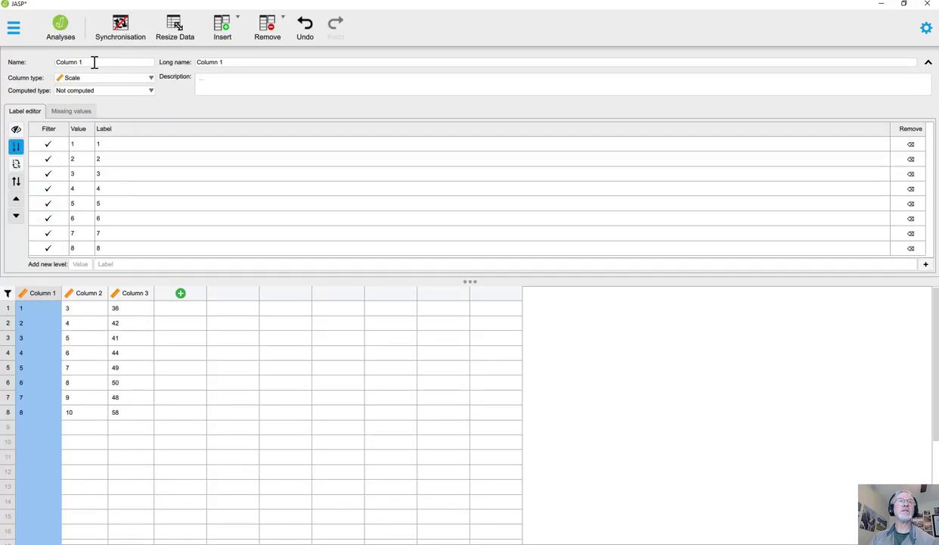
drag(93, 62, 31, 75)
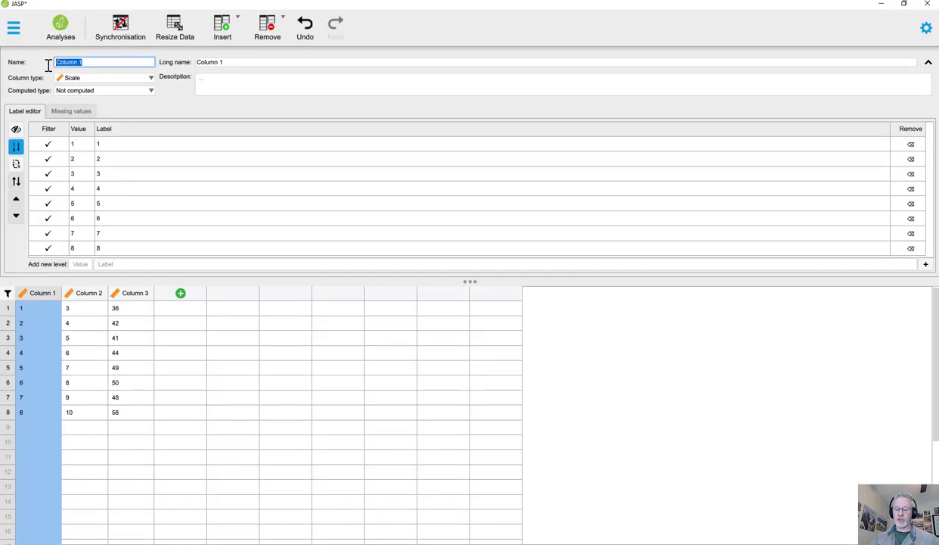
key(BackSpace)
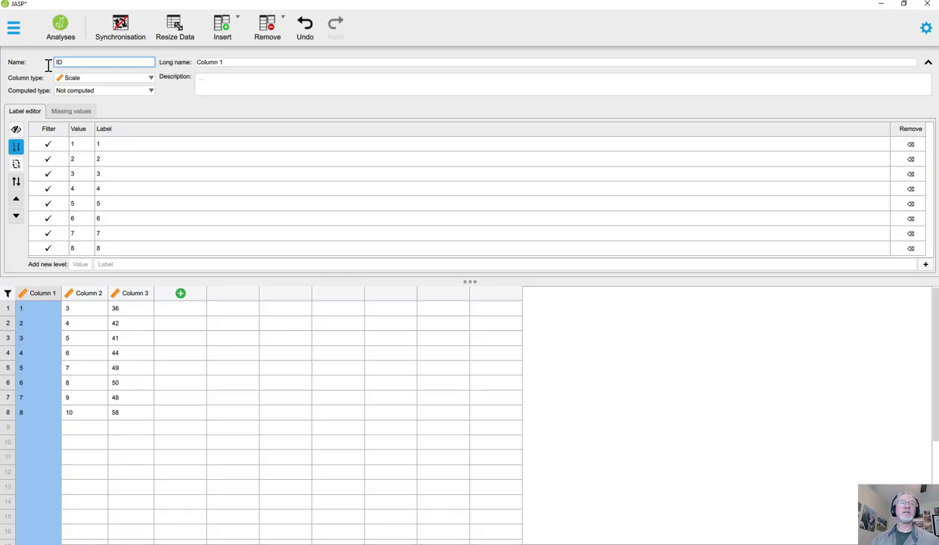
click(156, 220)
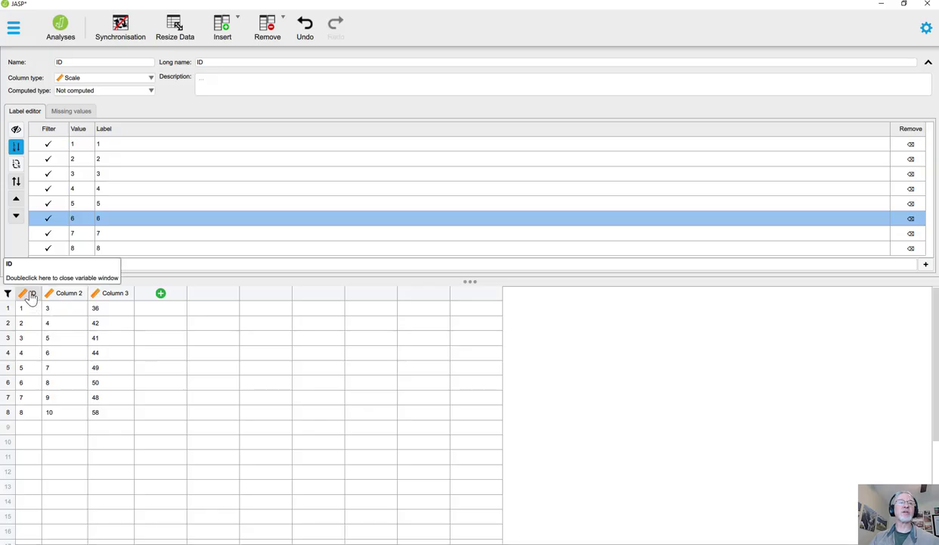
Rename the second column as Age in its variable settings
click(68, 299)
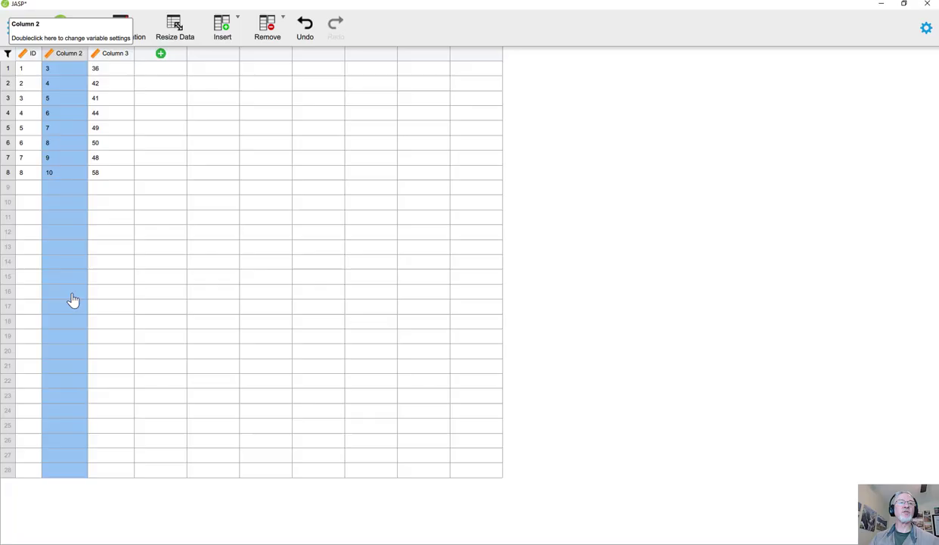
double_click(70, 60)
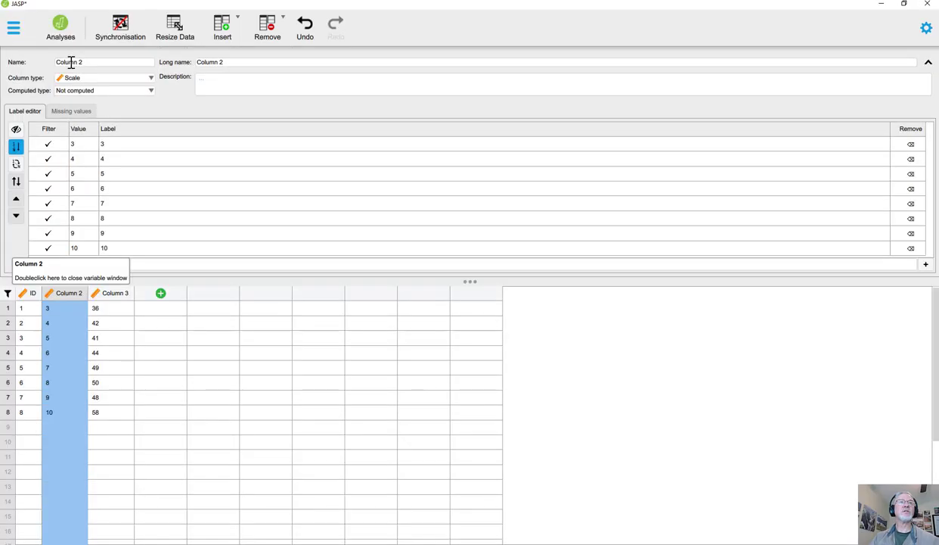
drag(88, 65, 38, 62)
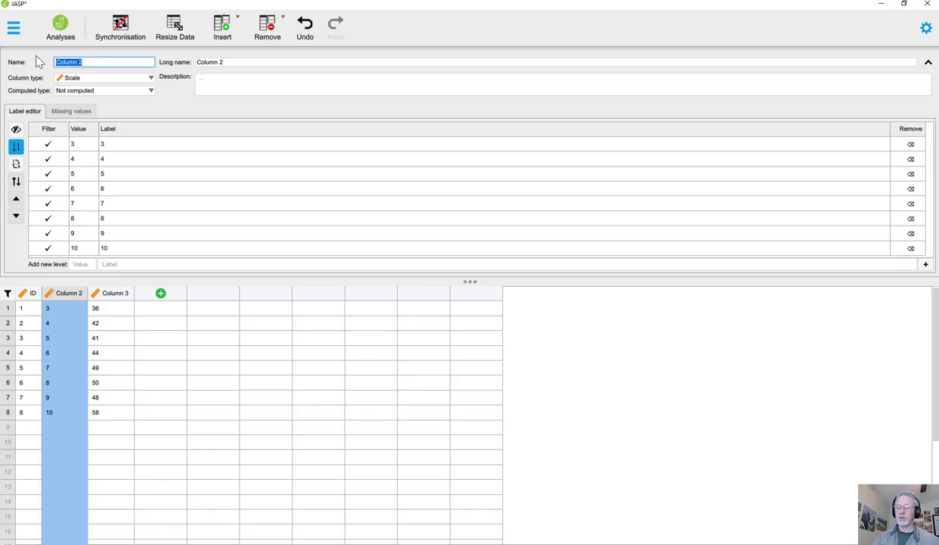
text(Age)
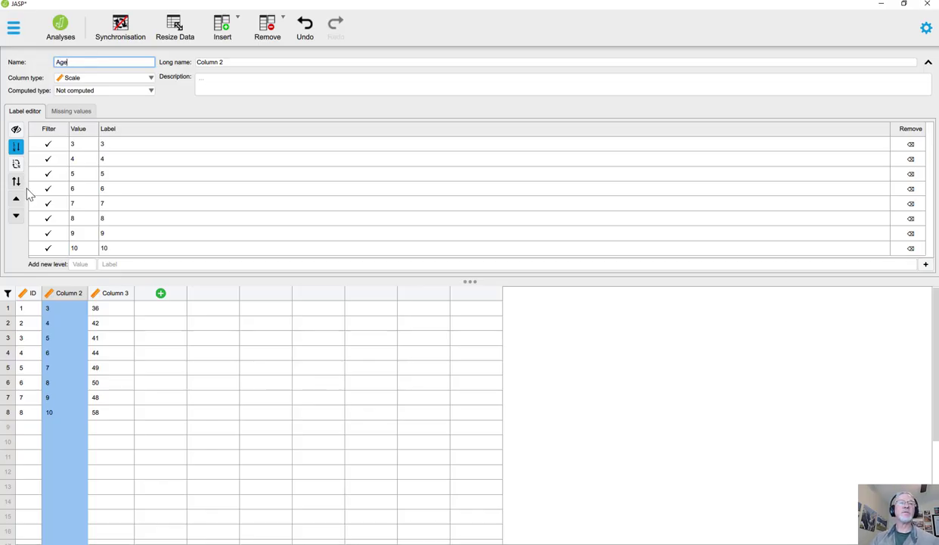
click(226, 87)
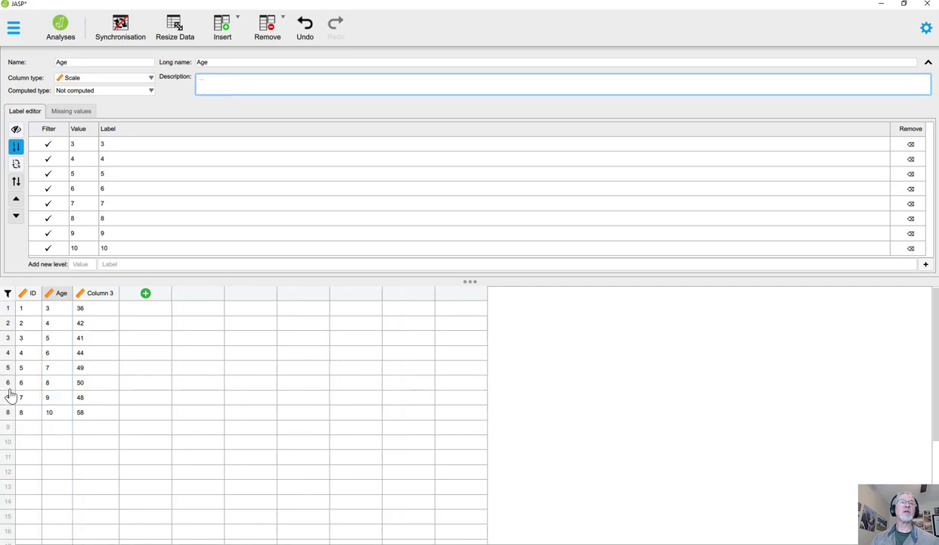
Rename the third column as Height in its variable settings
click(96, 294)
click(92, 63)
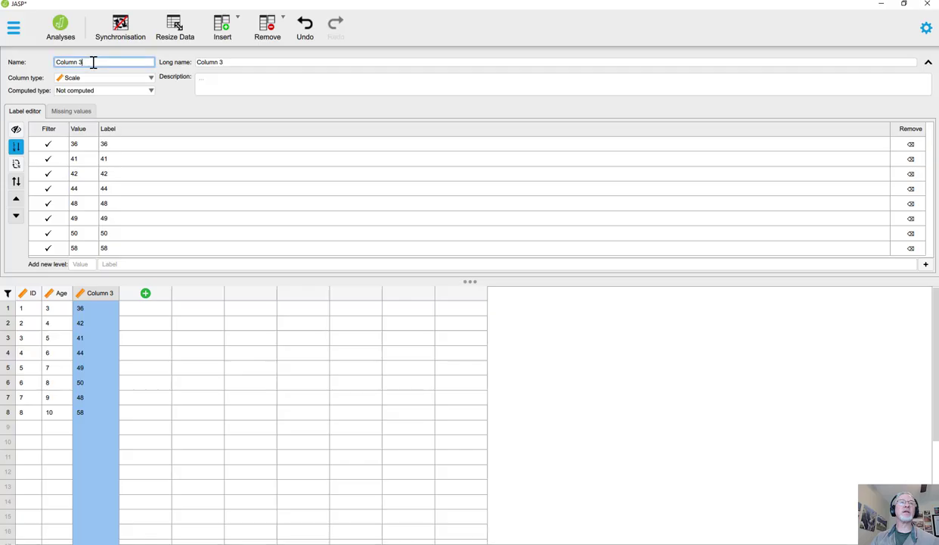
key(BackSpace)
key(BackSpace)
key(BackSpace)
key(BackSpace)
key(BackSpace)
key(BackSpace)
key(BackSpace)
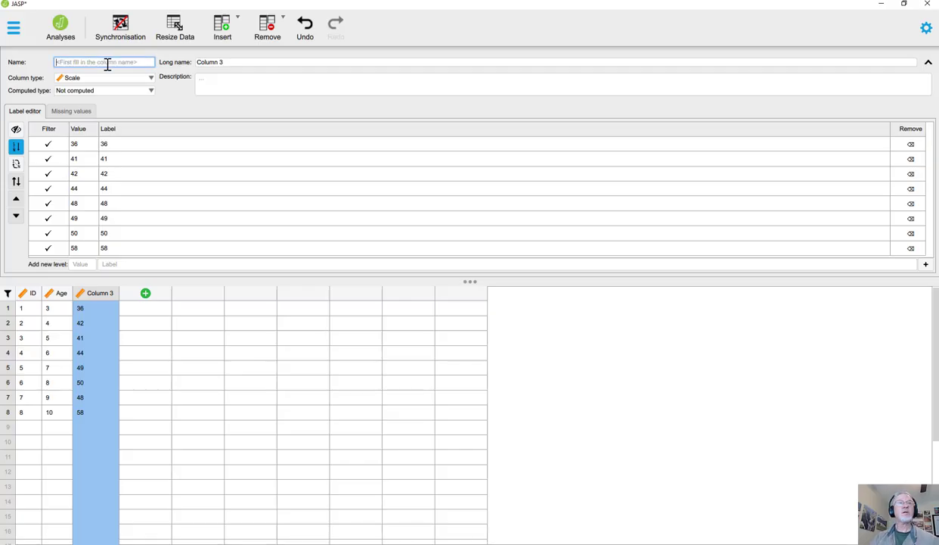
text(Height)
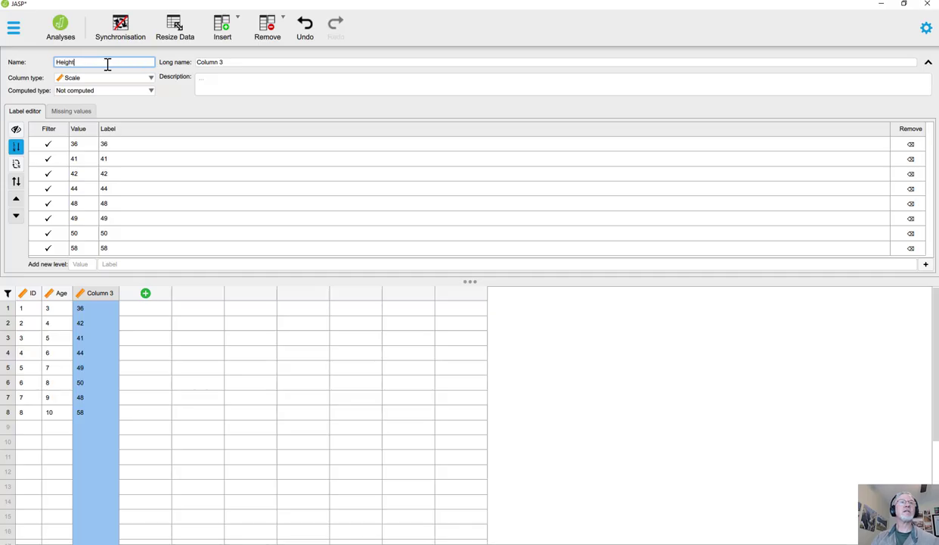
click(215, 89)
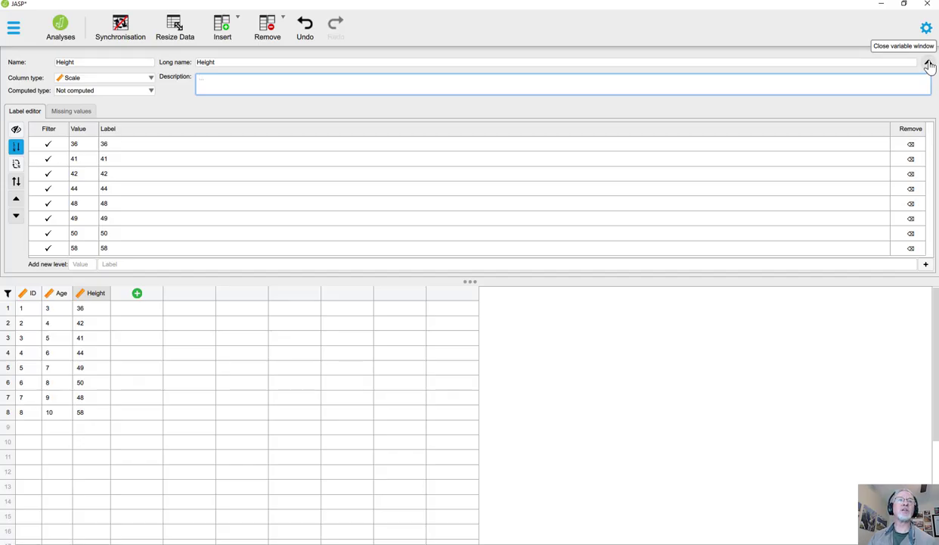
Check the column type choices for Height and close the variable settings
click(119, 81)
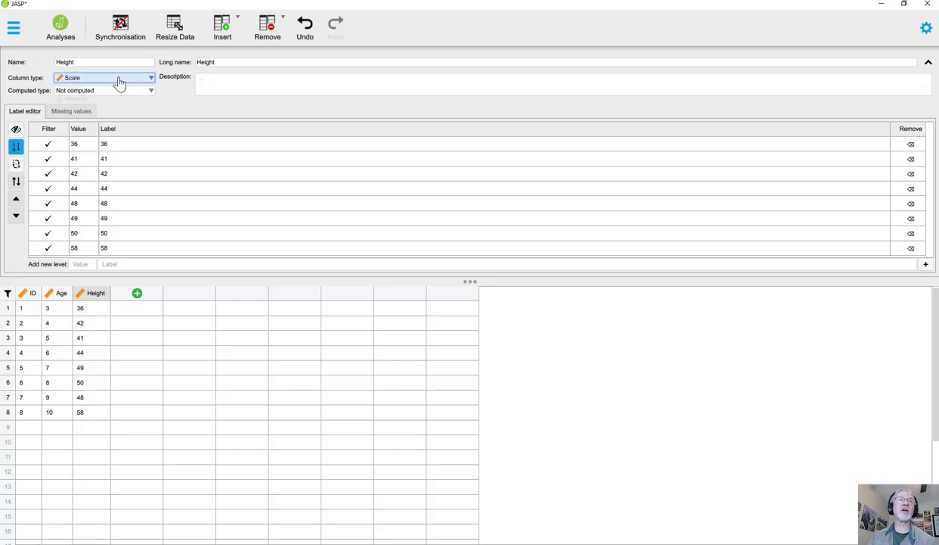
click(103, 80)
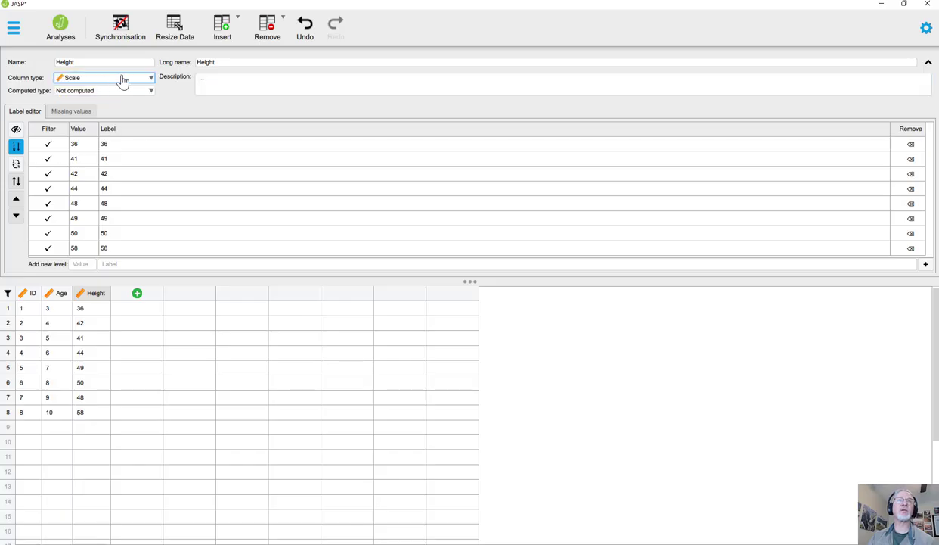
click(930, 63)
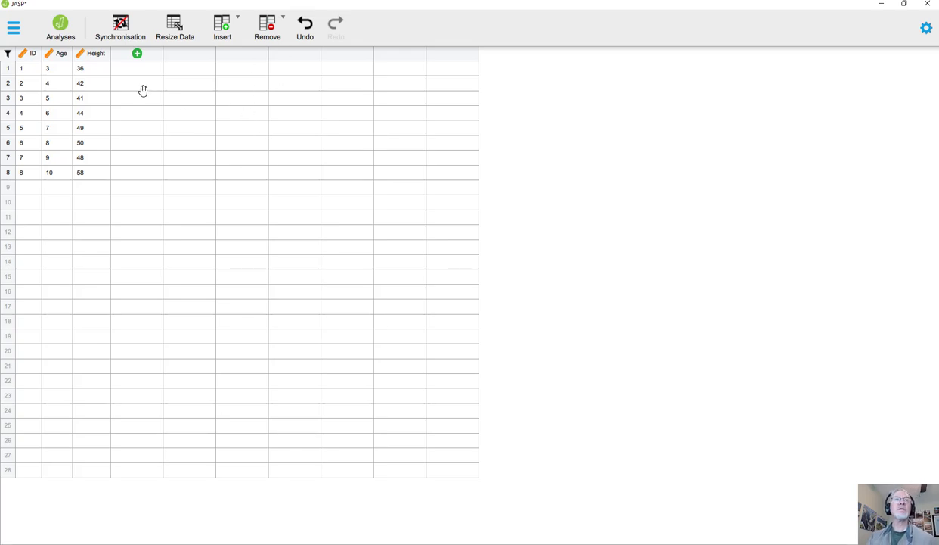
Switch to the analyses and set up a classical Correlation with Age and Height as the variables
click(60, 30)
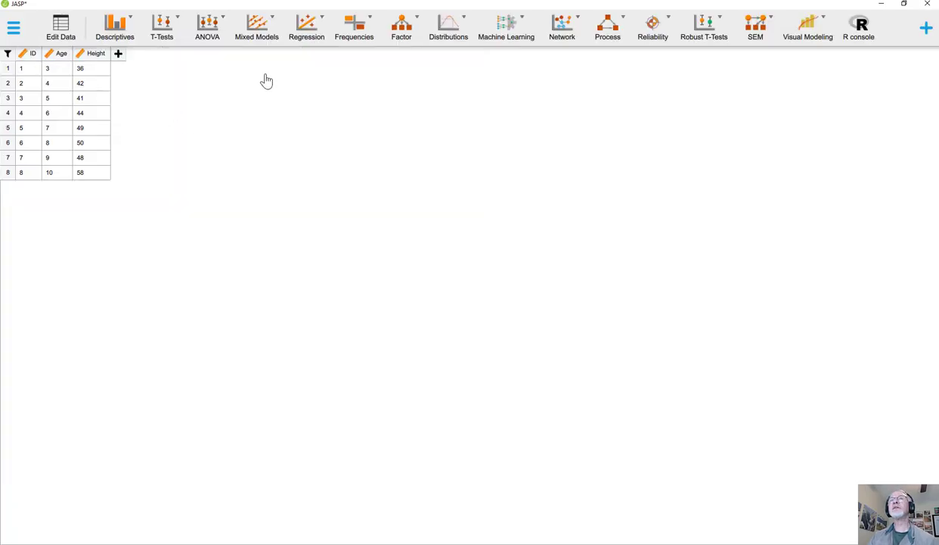
click(312, 32)
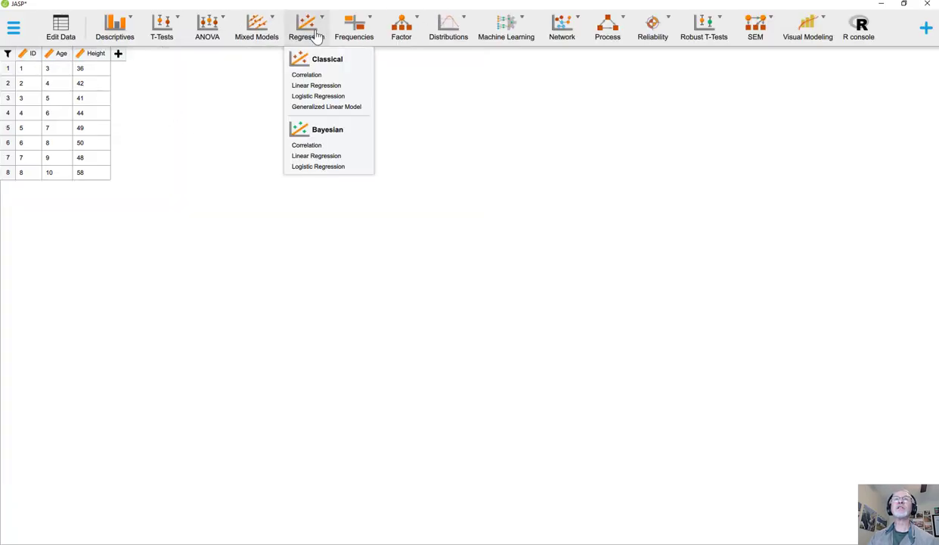
click(306, 74)
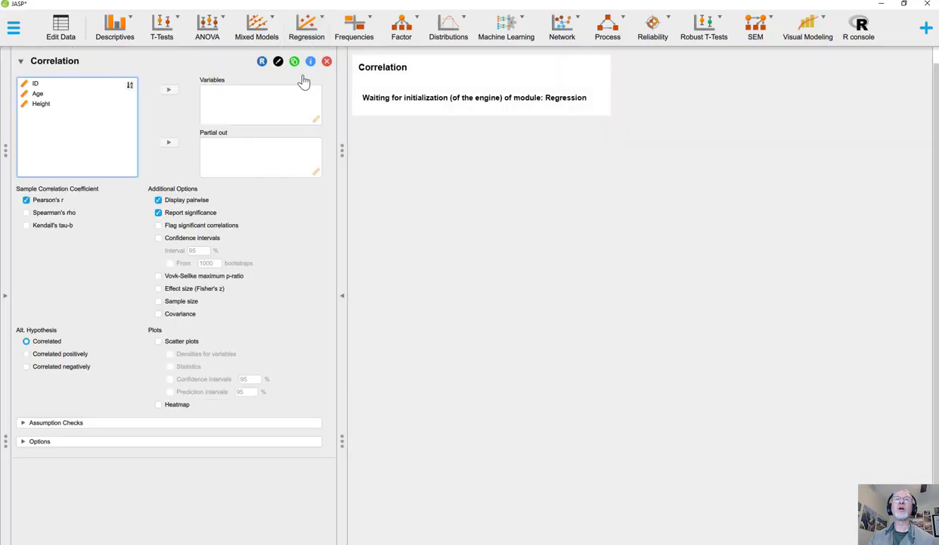
click(41, 103)
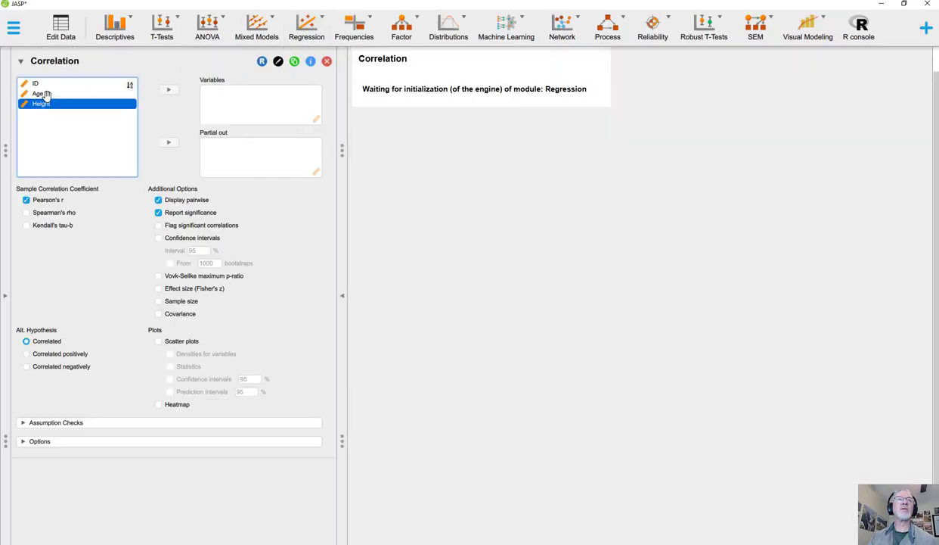
click(64, 93)
click(168, 89)
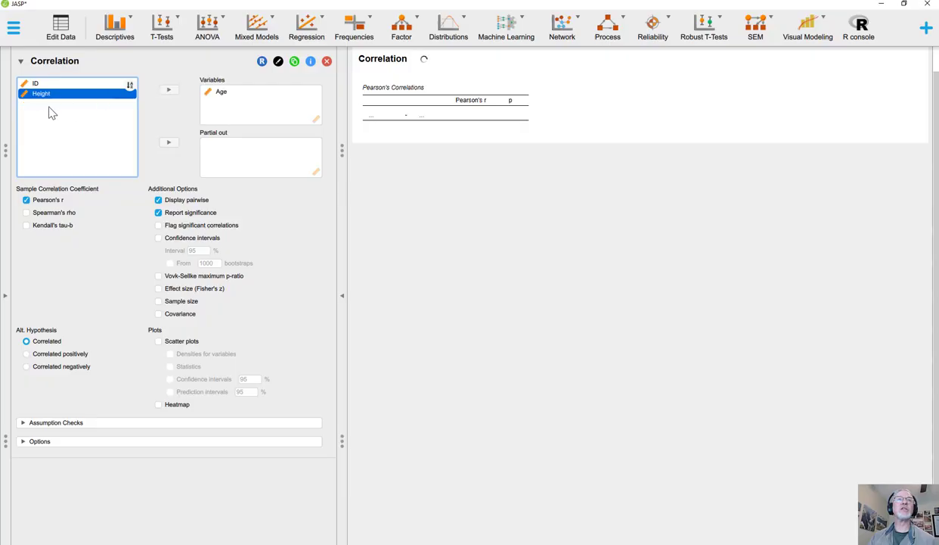
click(44, 95)
click(168, 91)
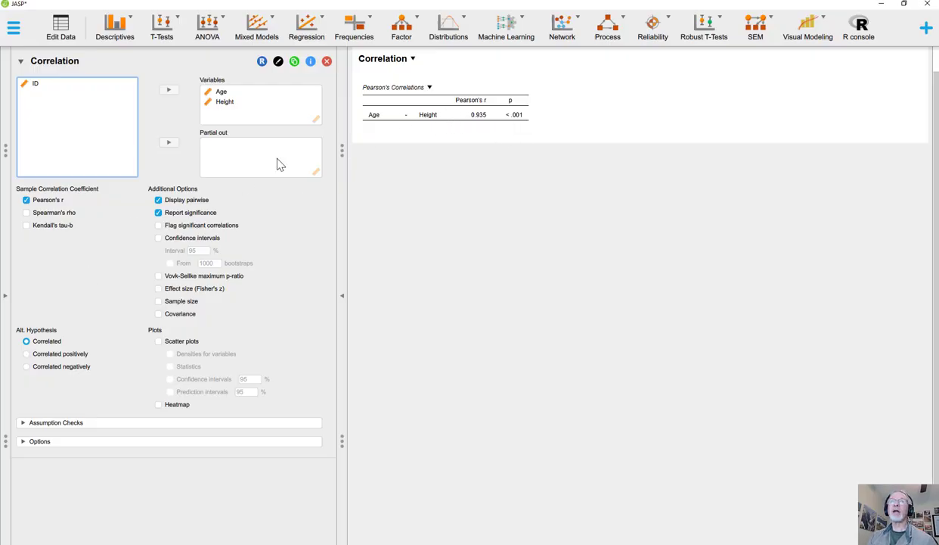
Turn off the pairwise display of the correlation table and add scatter plots to the output
click(158, 200)
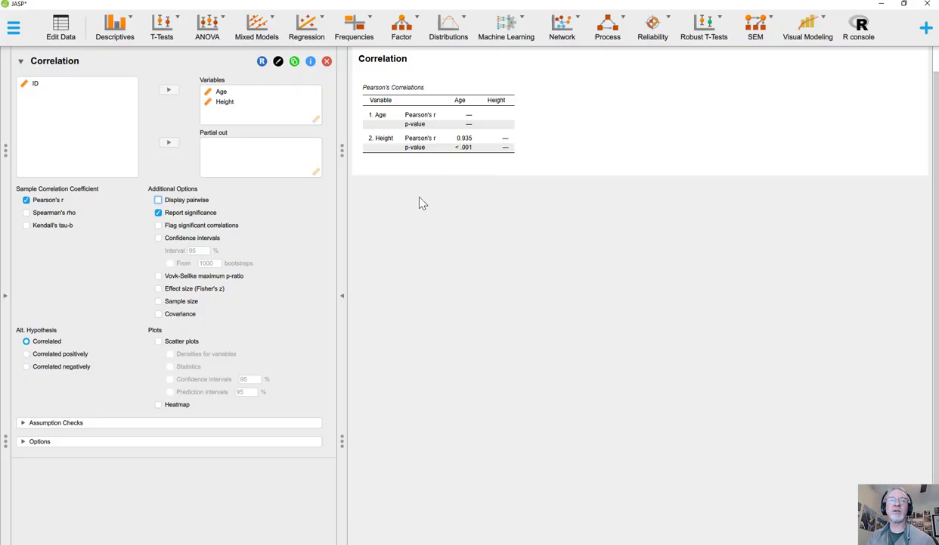
click(158, 342)
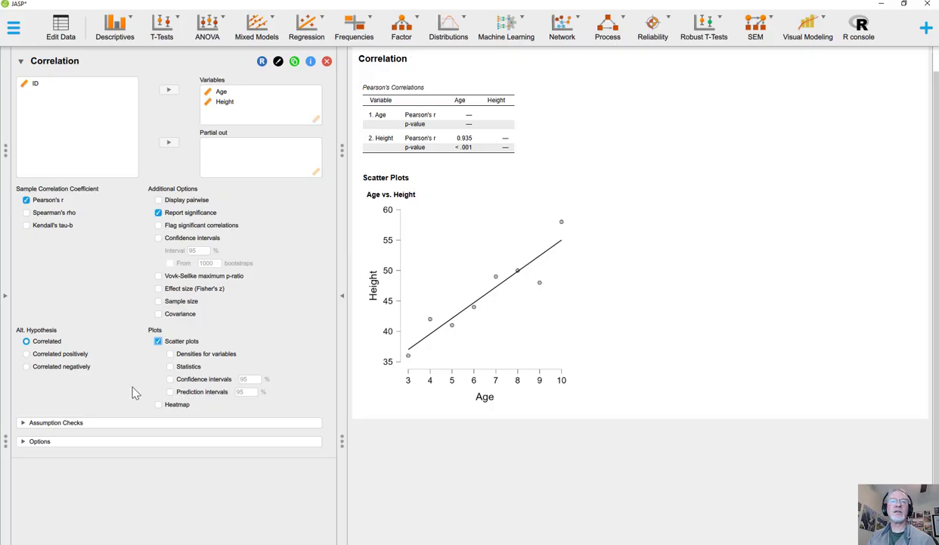
click(134, 442)
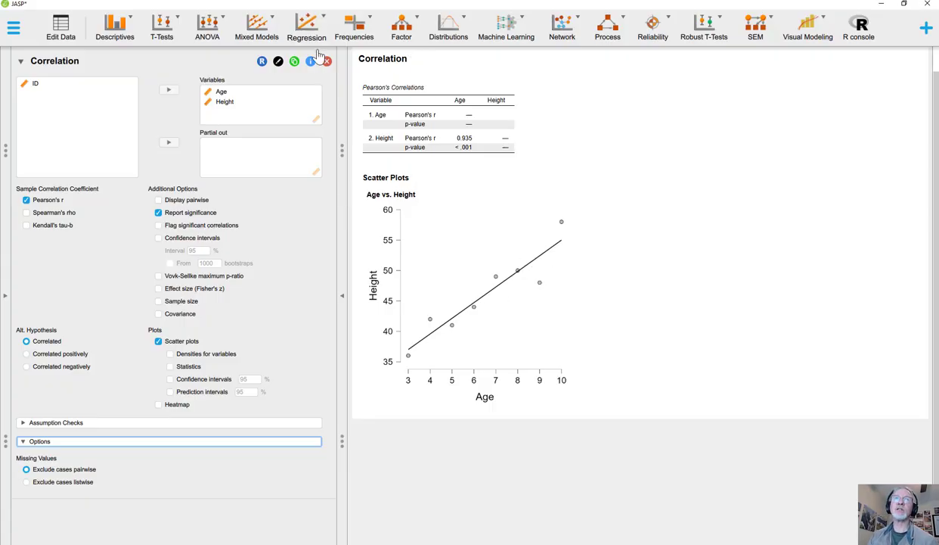
Set up a classical Linear Regression with Height as the dependent variable and Age as a covariate
click(310, 29)
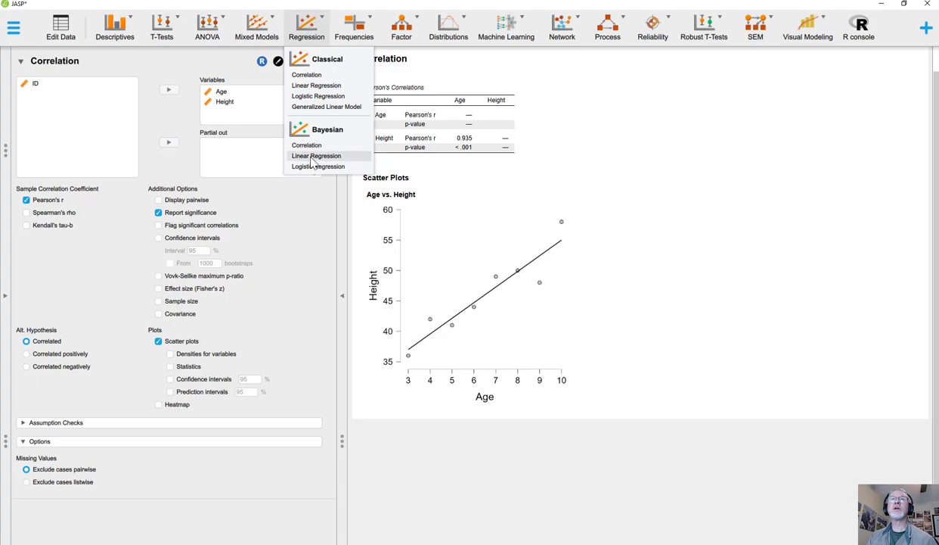
click(316, 87)
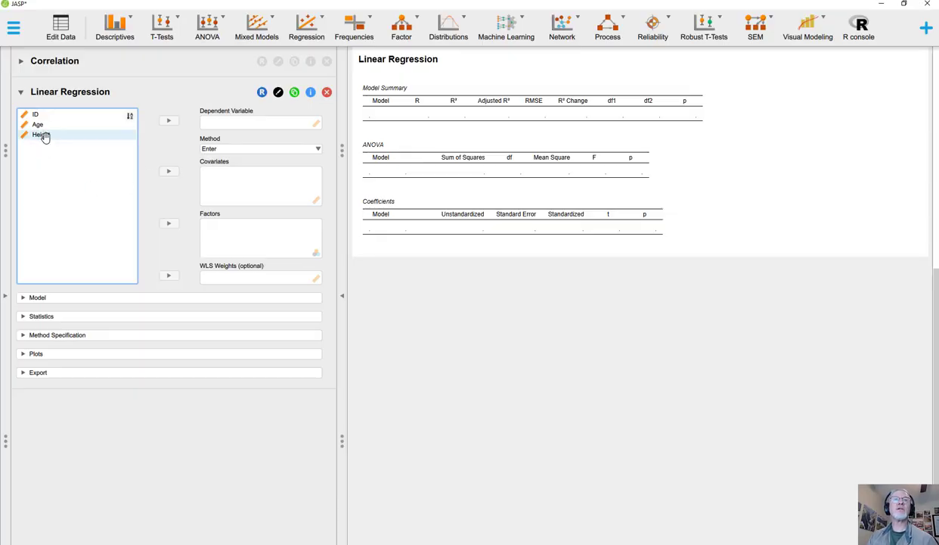
click(42, 135)
click(168, 120)
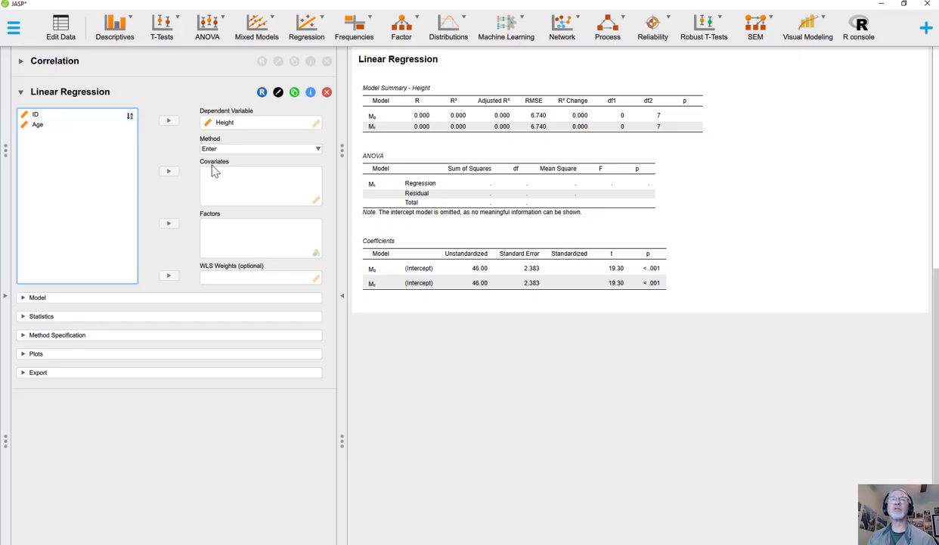
click(38, 125)
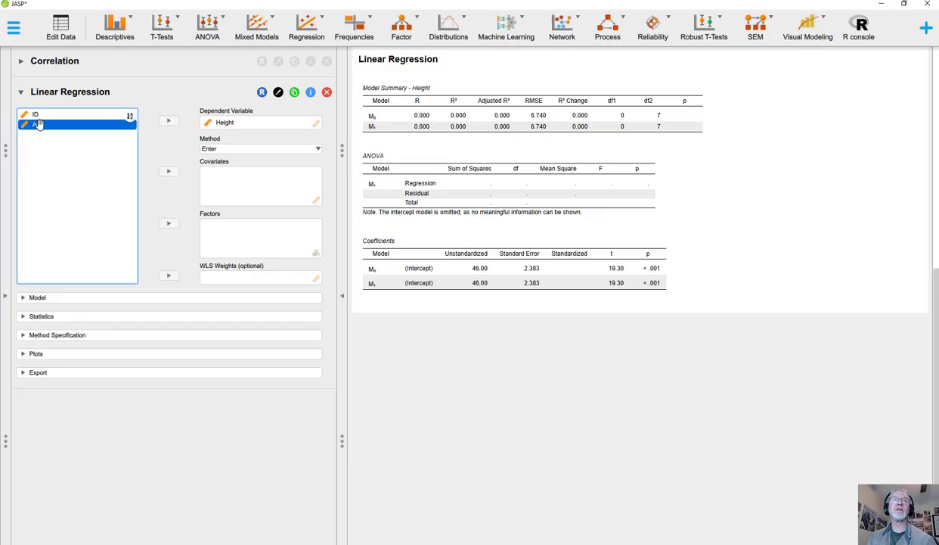
click(169, 174)
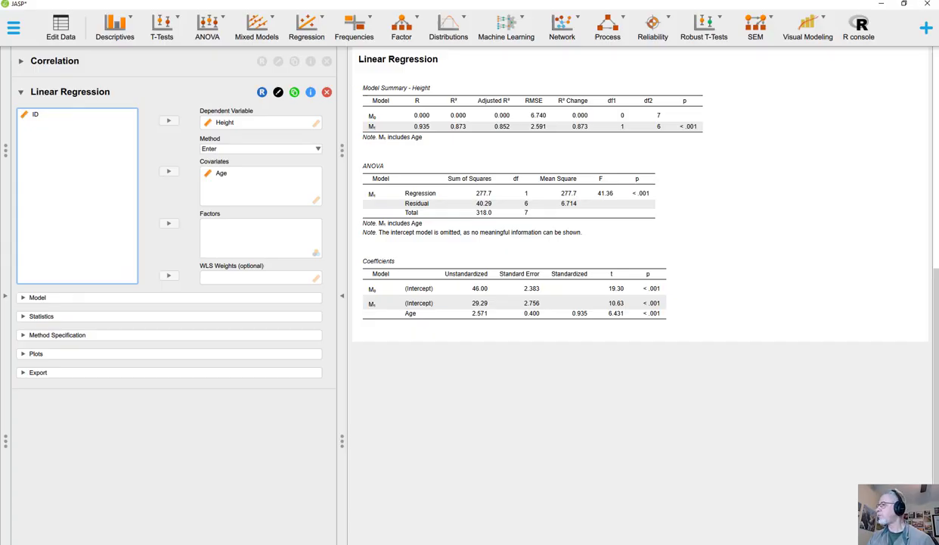
Switch to the Word document, shorten the slope to 2.57 in both regression equations, and minimize the document
key(alt+Tab)
key(alt+Tab)
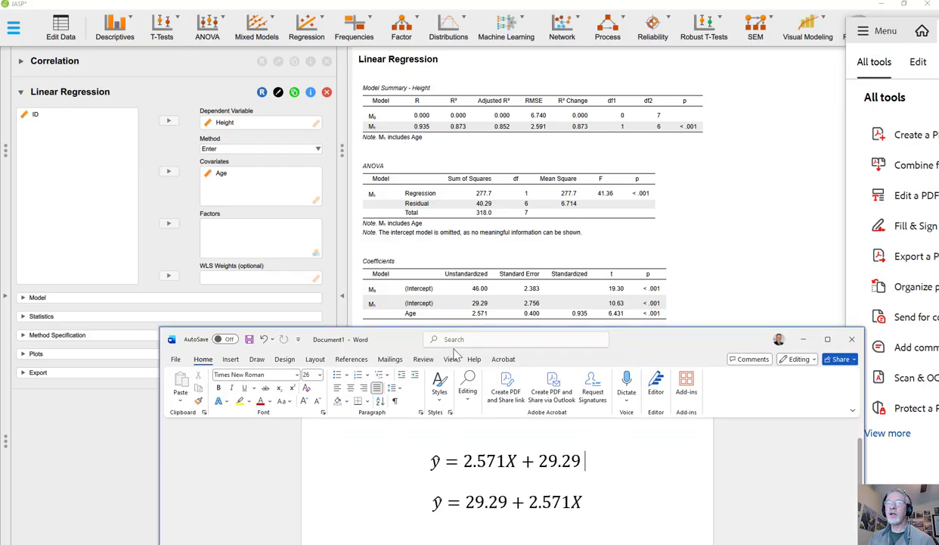
click(431, 462)
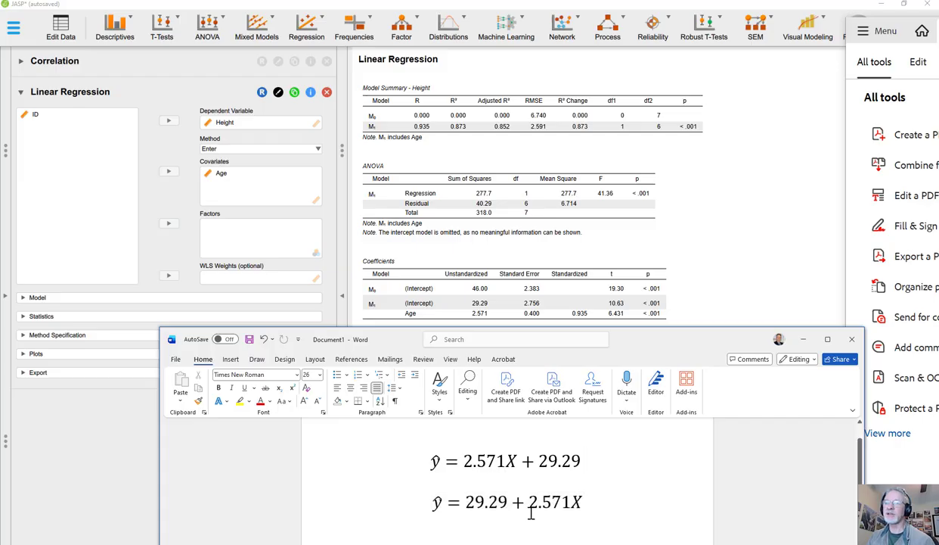
click(502, 460)
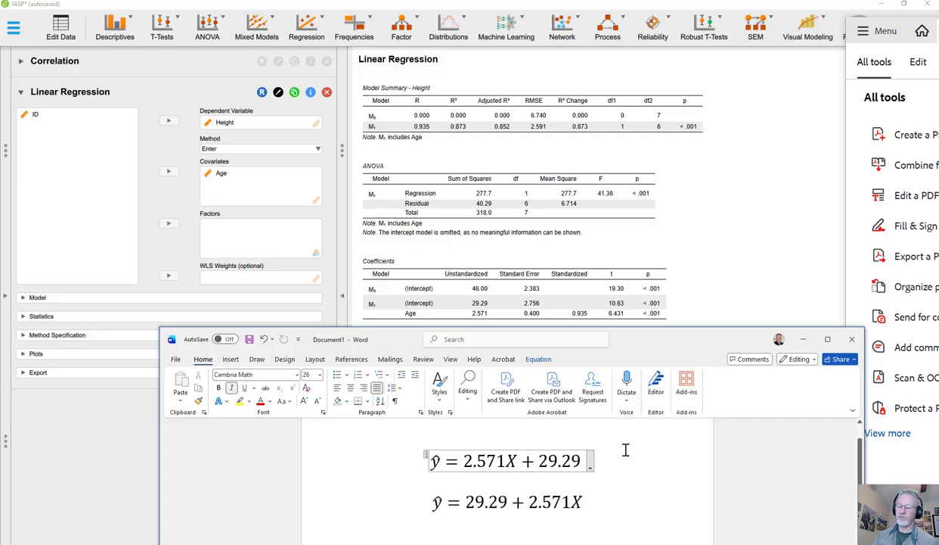
key(BackSpace)
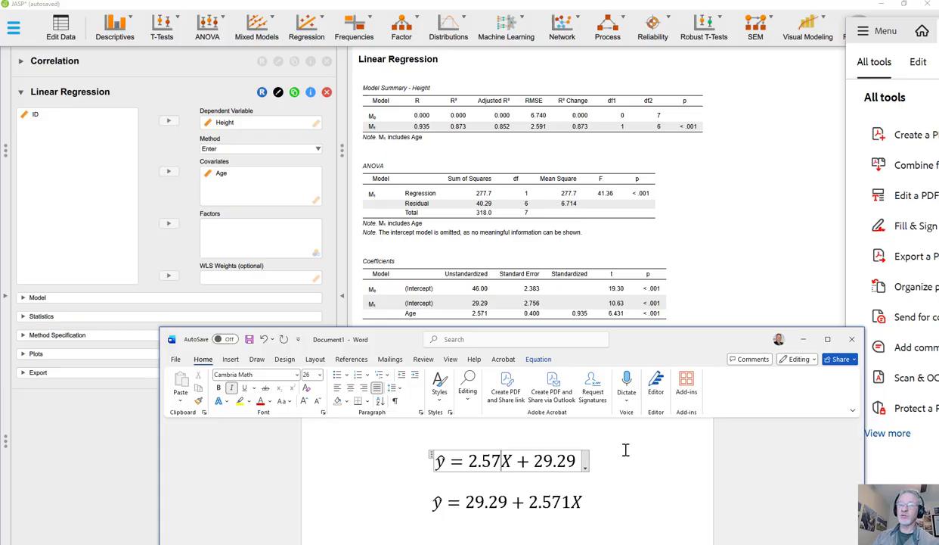
click(567, 502)
key(BackSpace)
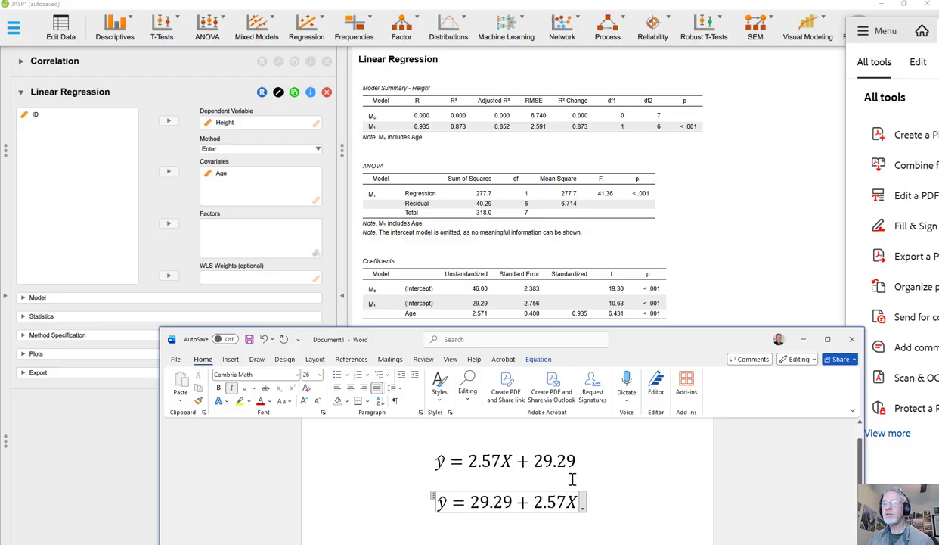
click(804, 339)
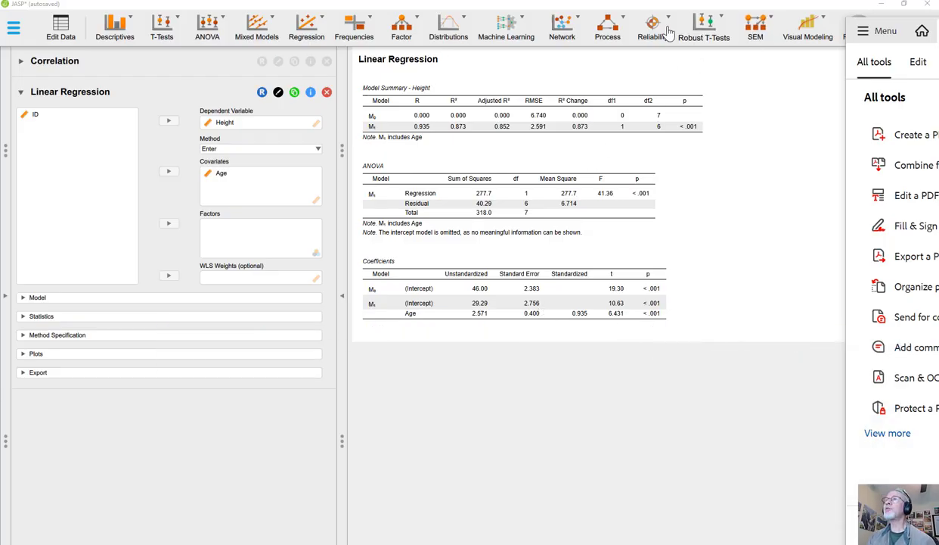
Set up a Visual Modeling Linear Modeling analysis with Height as the dependent and Age as the independent variable
click(809, 37)
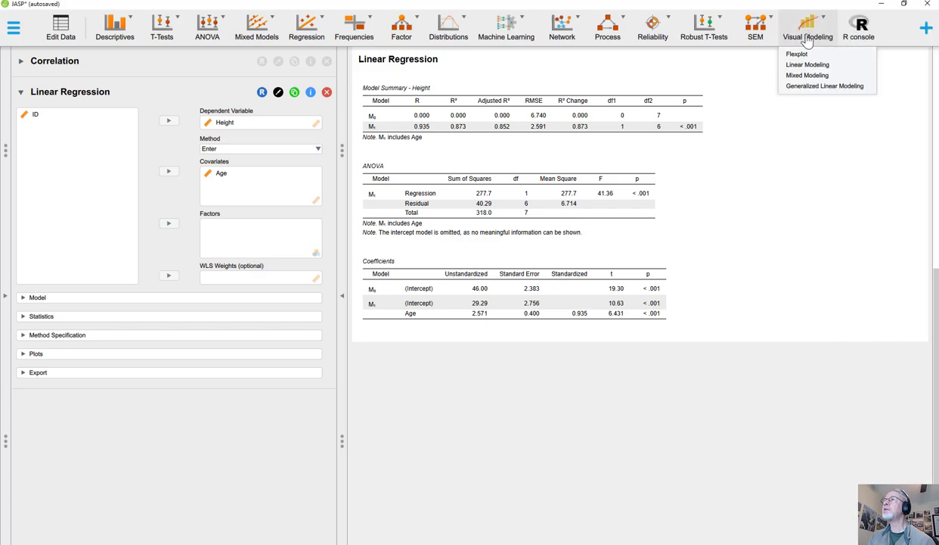
click(807, 65)
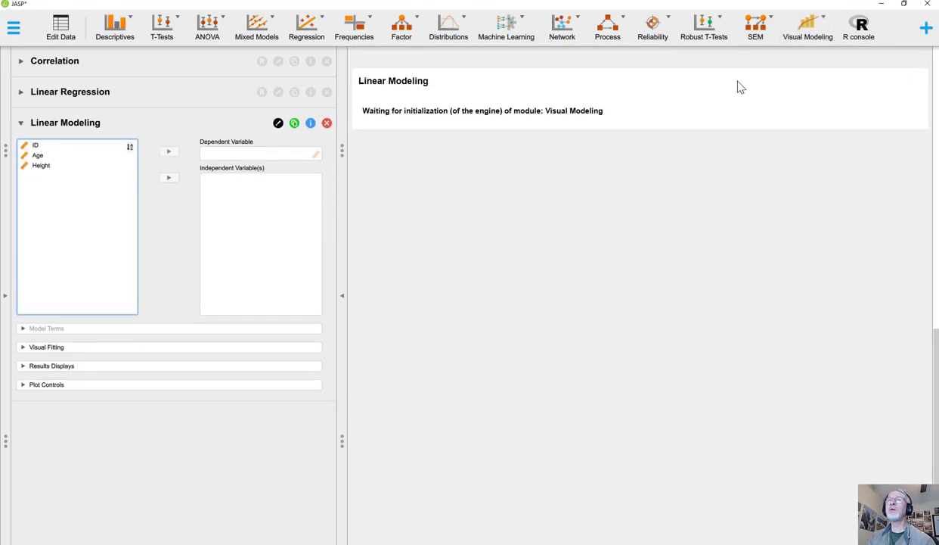
click(43, 165)
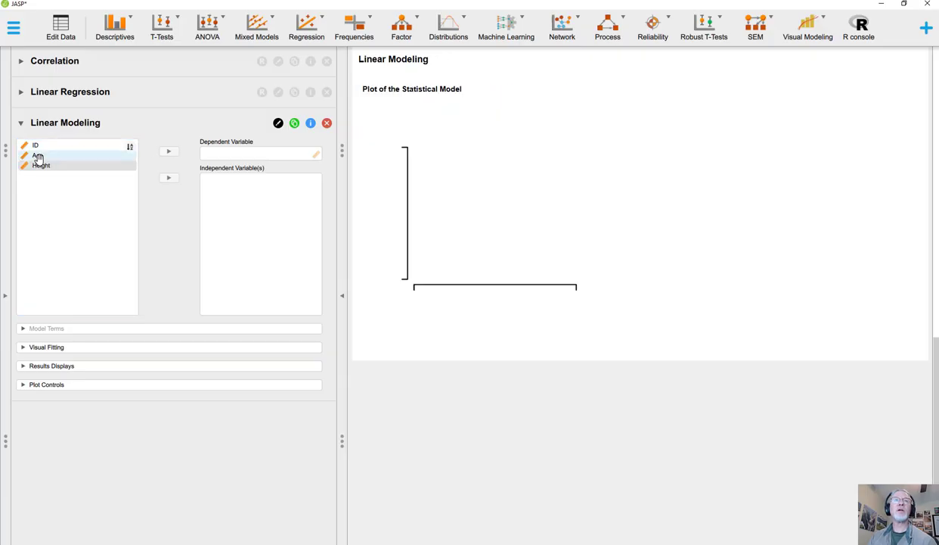
click(38, 155)
click(170, 178)
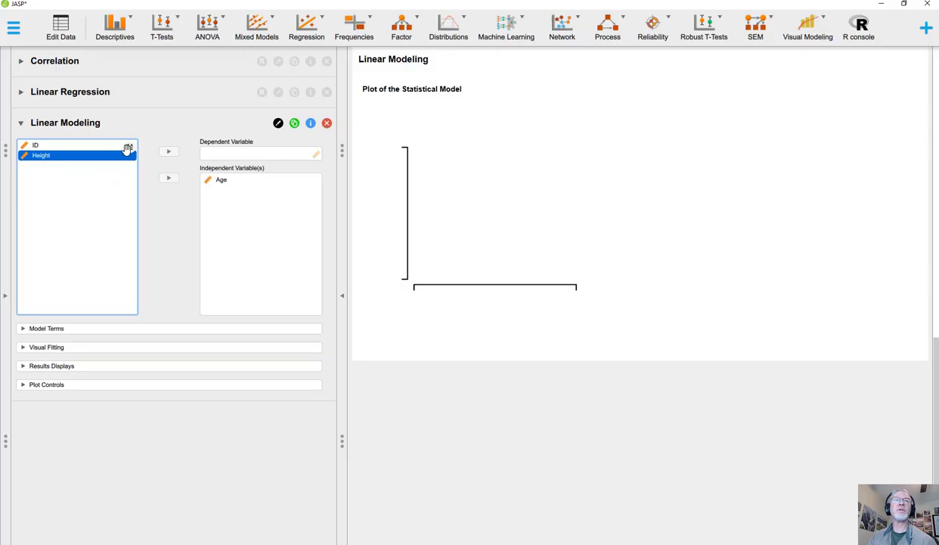
click(167, 153)
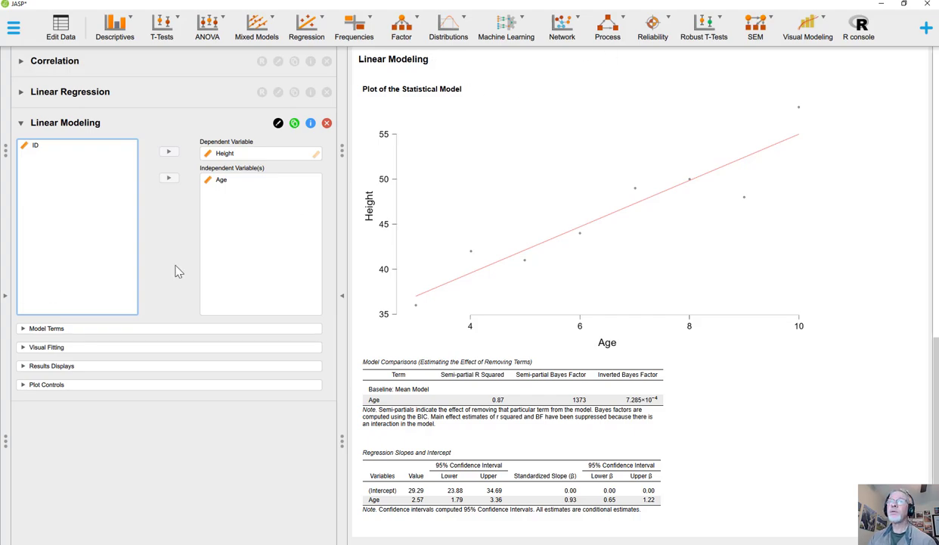
Try the Classic GGplot theme on the linear model plot and replace it with Black and white
click(111, 385)
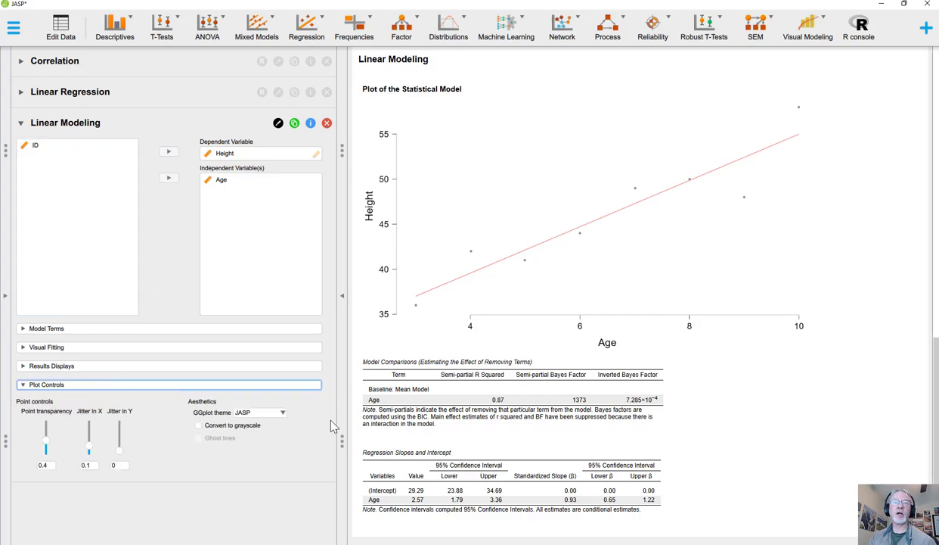
click(261, 413)
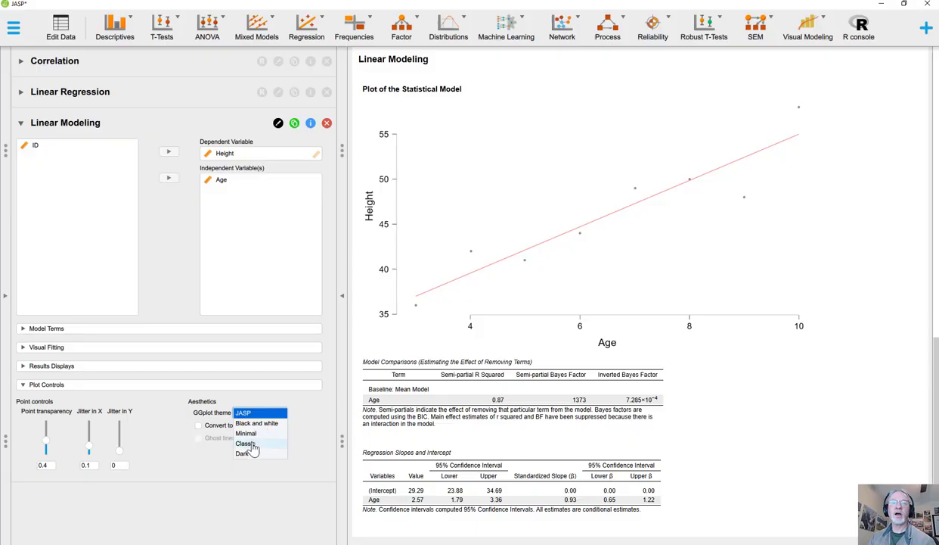
click(250, 441)
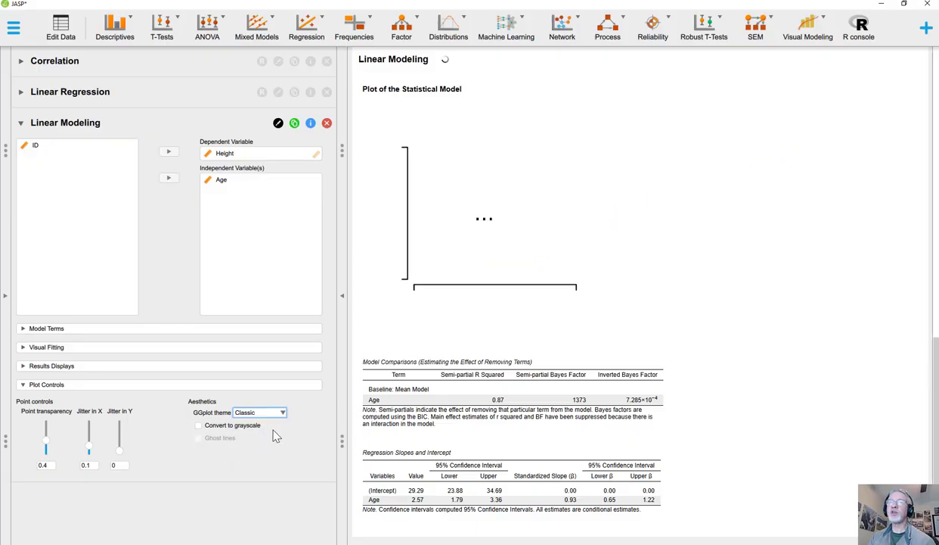
click(266, 413)
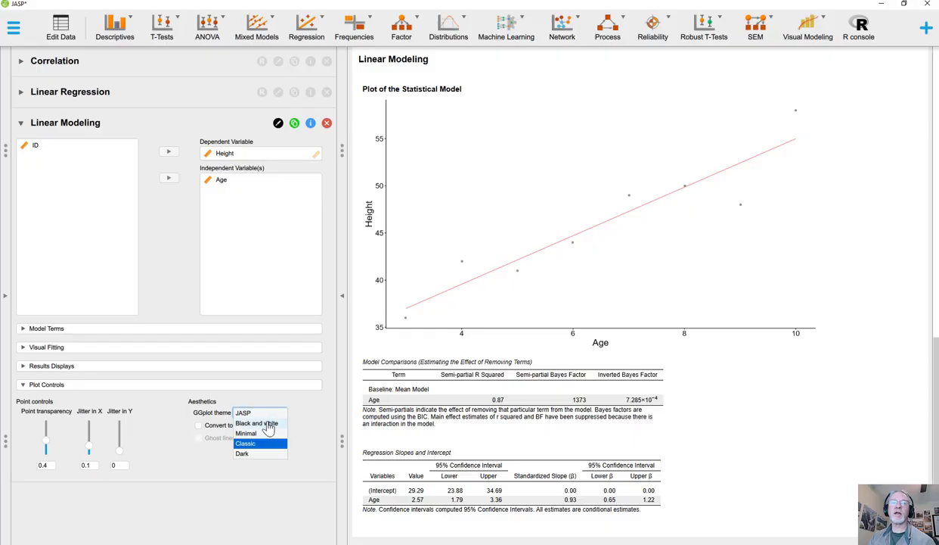
click(266, 424)
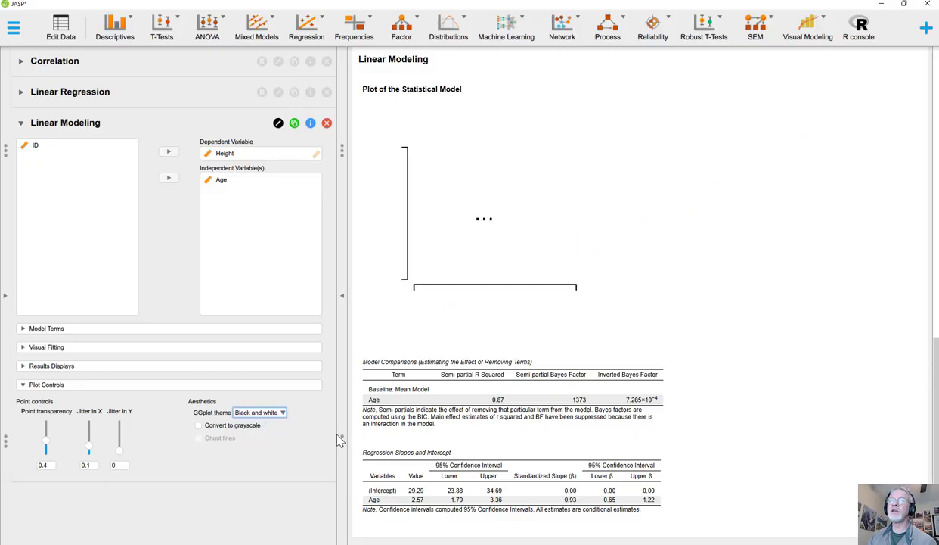